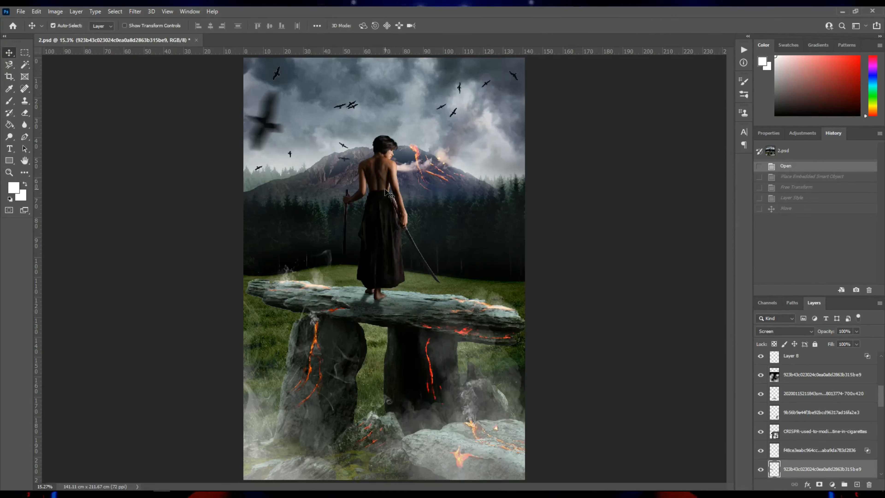
Step: Open the smoke image 6258653ebcbe872.jpg and bring it into the 2.psd composition as a new layer
{"action": "left_click", "coordinate": [404, 190]}
{"action": "key", "text": "v"}
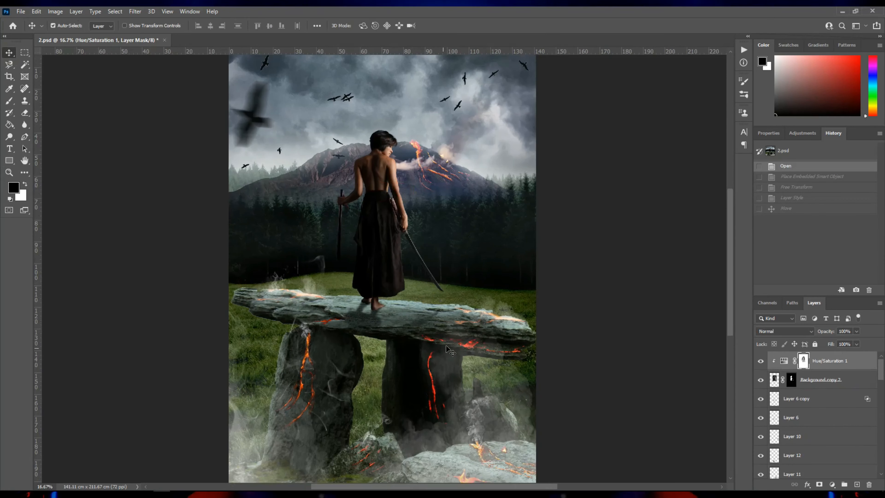
{"action": "left_click_drag", "start_coordinate": [328, 389], "coordinate": [309, 402]}
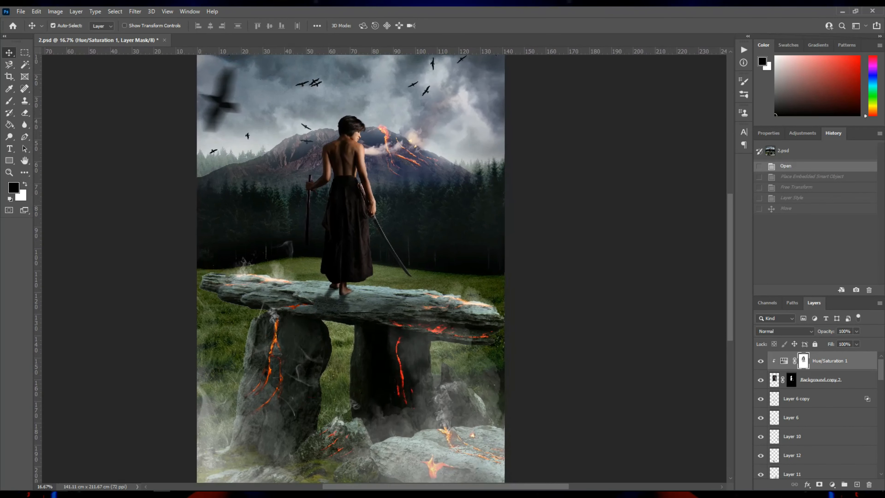
{"action": "left_click", "coordinate": [76, 495]}
{"action": "double_click", "coordinate": [187, 126]}
{"action": "left_click_drag", "start_coordinate": [205, 120], "coordinate": [817, 412]}
{"action": "left_click_drag", "start_coordinate": [376, 274], "coordinate": [332, 222]}
Step: Scale and position the smoke layer over the forest on the sword side of the warrior
{"action": "key", "text": "ctrl+t"}
{"action": "left_click_drag", "start_coordinate": [407, 241], "coordinate": [456, 234]}
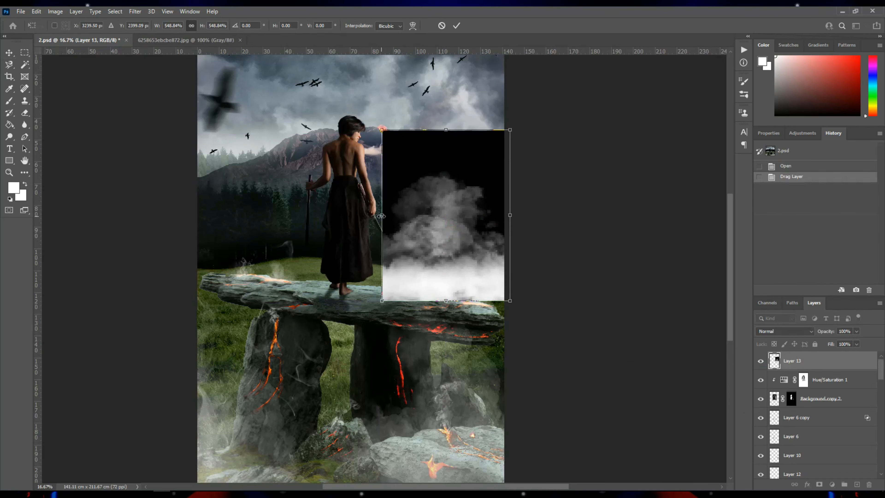
{"action": "left_click_drag", "start_coordinate": [382, 216], "coordinate": [363, 216]}
{"action": "left_click_drag", "start_coordinate": [462, 280], "coordinate": [454, 266]}
{"action": "key", "text": "Return"}
Step: Set the smoke layer's blending mode to Screen and its opacity to 63%
{"action": "key", "text": "z"}
{"action": "left_click", "coordinate": [429, 210]}
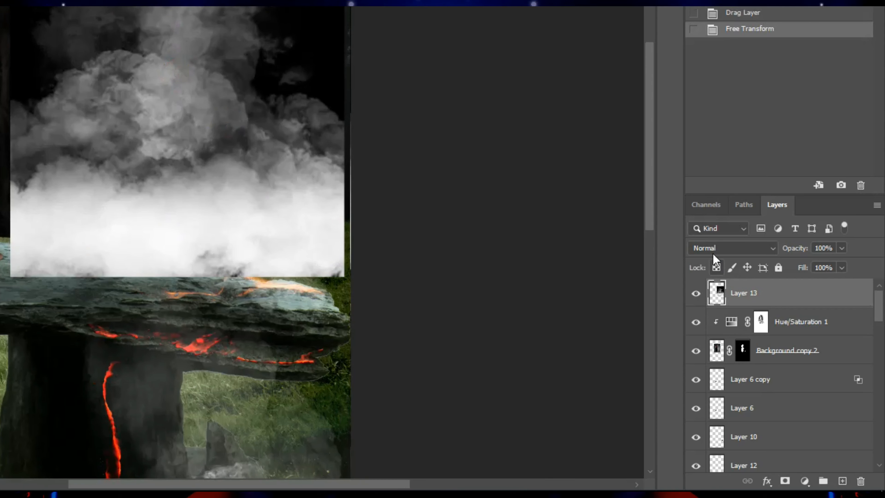
{"action": "left_click", "coordinate": [731, 248]}
{"action": "left_click", "coordinate": [706, 254]}
{"action": "left_click", "coordinate": [842, 248]}
{"action": "left_click_drag", "start_coordinate": [841, 264], "coordinate": [819, 264]}
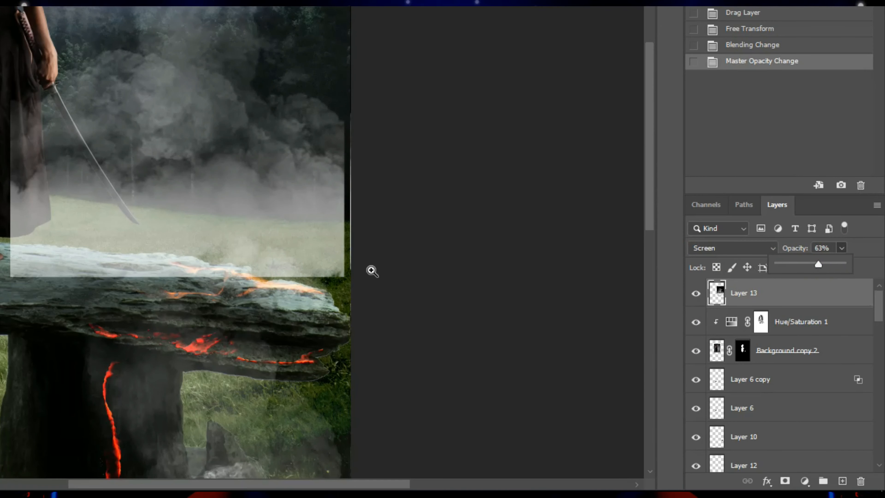
Step: Erase at the smoke's lower edge and move its layer beneath the 923b43c023024c0ea0a8d2863b315be9 layer, behind the warrior and slab
{"action": "key", "text": "e"}
{"action": "left_click_drag", "start_coordinate": [332, 340], "coordinate": [290, 247]}
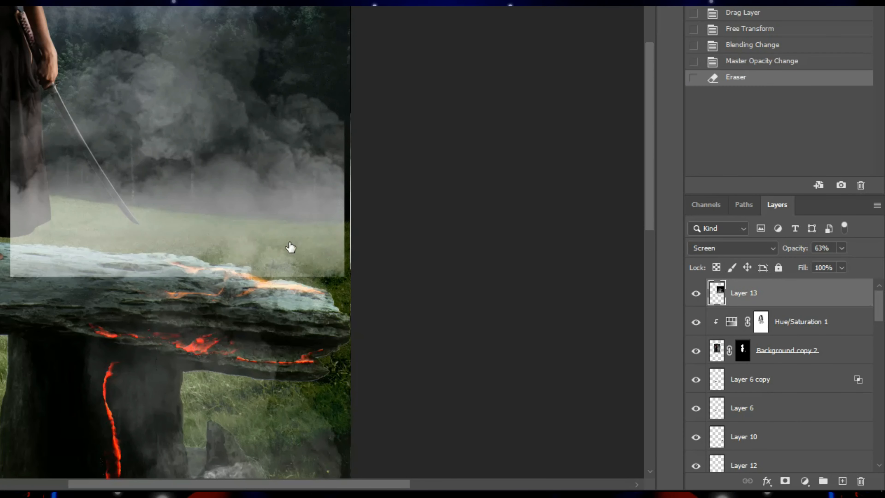
{"action": "left_click_drag", "start_coordinate": [796, 488], "coordinate": [800, 382]}
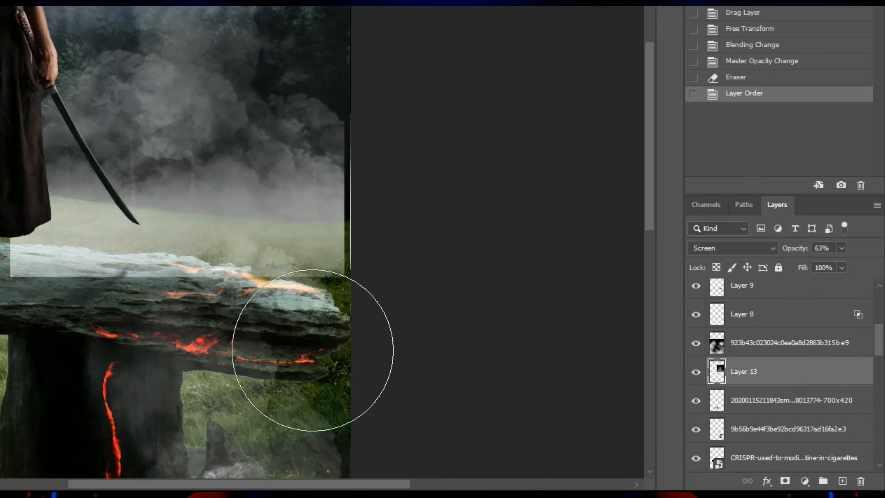
Step: Adjust the smoke with Free Transform so it reaches the image's right edge behind the sword
{"action": "key", "text": "ctrl+t"}
{"action": "left_click_drag", "start_coordinate": [295, 211], "coordinate": [307, 213]}
{"action": "key", "text": "Return"}
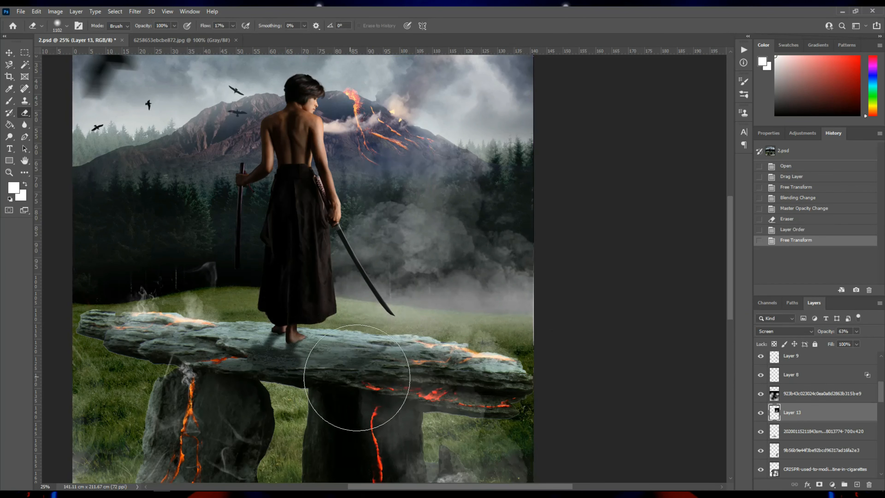
Step: Soften the smoke's lower edge with the Eraser and set the layer's opacity to 48%
{"action": "left_click", "coordinate": [357, 378]}
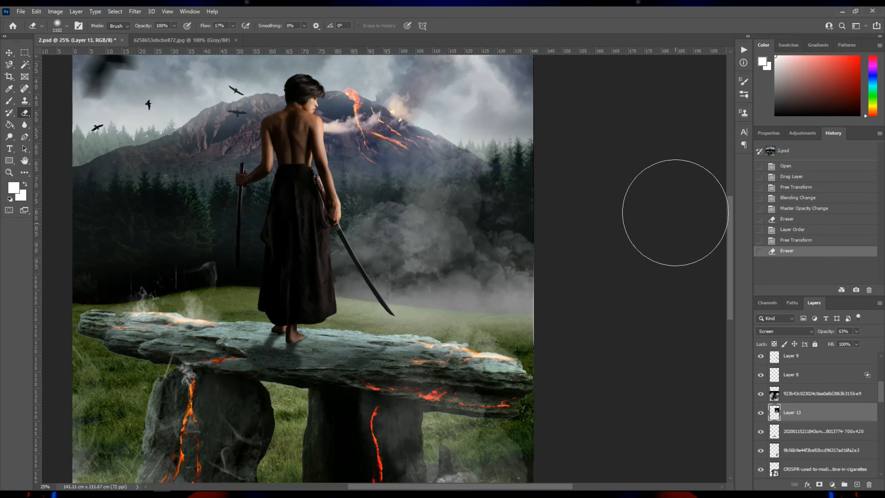
{"action": "left_click_drag", "start_coordinate": [857, 333], "coordinate": [848, 344]}
{"action": "left_click_drag", "start_coordinate": [396, 174], "coordinate": [448, 249]}
{"action": "key", "text": "v"}
{"action": "left_click_drag", "start_coordinate": [439, 320], "coordinate": [309, 307]}
{"action": "key", "text": "ctrl+z"}
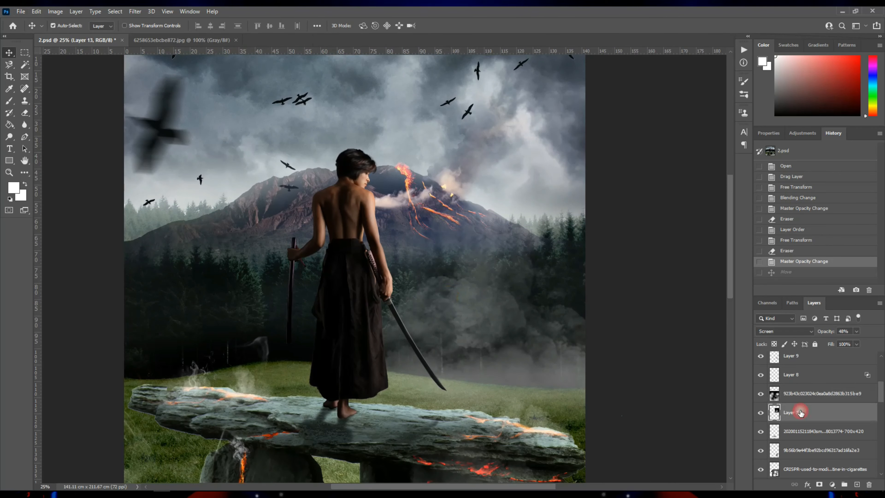
Step: Duplicate the smoke layer, place the copy over the forest on the warrior's left, and erase its hard edge
{"action": "left_click_drag", "start_coordinate": [800, 411], "coordinate": [798, 387]}
{"action": "mouse_move", "coordinate": [468, 311]}
{"action": "left_mouse_down"}
{"action": "mouse_move", "coordinate": [349, 289]}
{"action": "mouse_move", "coordinate": [197, 282]}
{"action": "mouse_move", "coordinate": [192, 298]}
{"action": "left_mouse_up"}
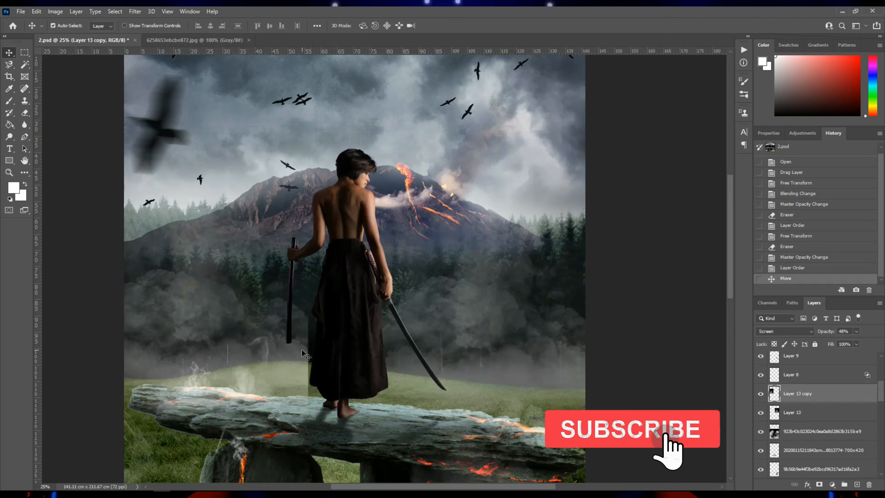
{"action": "key", "text": "e"}
{"action": "mouse_move", "coordinate": [319, 368]}
{"action": "left_mouse_down"}
{"action": "mouse_move", "coordinate": [173, 412]}
{"action": "mouse_move", "coordinate": [463, 444]}
{"action": "left_mouse_up"}
Step: Erase the remaining hard edges of both smoke layers along the grass and around the warrior
{"action": "left_click", "coordinate": [453, 328], "text": "ctrl"}
{"action": "mouse_move", "coordinate": [367, 366]}
{"action": "left_mouse_down"}
{"action": "mouse_move", "coordinate": [404, 434]}
{"action": "mouse_move", "coordinate": [592, 442]}
{"action": "left_mouse_up"}
{"action": "key", "text": "z"}
{"action": "left_click", "coordinate": [410, 314], "text": "alt"}
{"action": "left_click_drag", "start_coordinate": [426, 301], "coordinate": [405, 331]}
{"action": "left_click", "coordinate": [319, 314]}
{"action": "key", "text": "e"}
{"action": "mouse_move", "coordinate": [134, 338]}
{"action": "left_mouse_down"}
{"action": "mouse_move", "coordinate": [163, 330]}
{"action": "mouse_move", "coordinate": [154, 322]}
{"action": "mouse_move", "coordinate": [191, 332]}
{"action": "mouse_move", "coordinate": [220, 319]}
{"action": "left_mouse_up"}
{"action": "left_click", "coordinate": [163, 331], "text": "ctrl"}
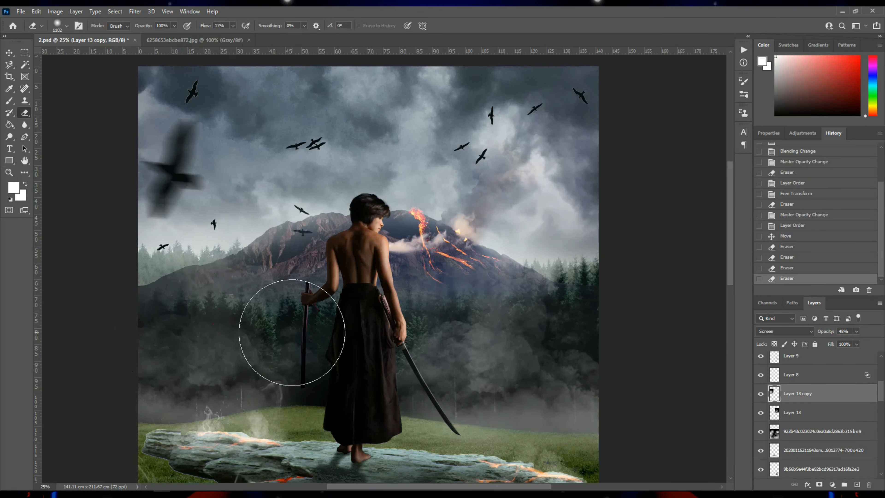
{"action": "mouse_move", "coordinate": [121, 341]}
{"action": "left_mouse_down"}
{"action": "mouse_move", "coordinate": [175, 321]}
{"action": "mouse_move", "coordinate": [157, 314]}
{"action": "left_mouse_up"}
Step: Darken the right smoke on Layer 13 with Levels by setting the black input level to 68
{"action": "left_click", "coordinate": [489, 360], "text": "ctrl"}
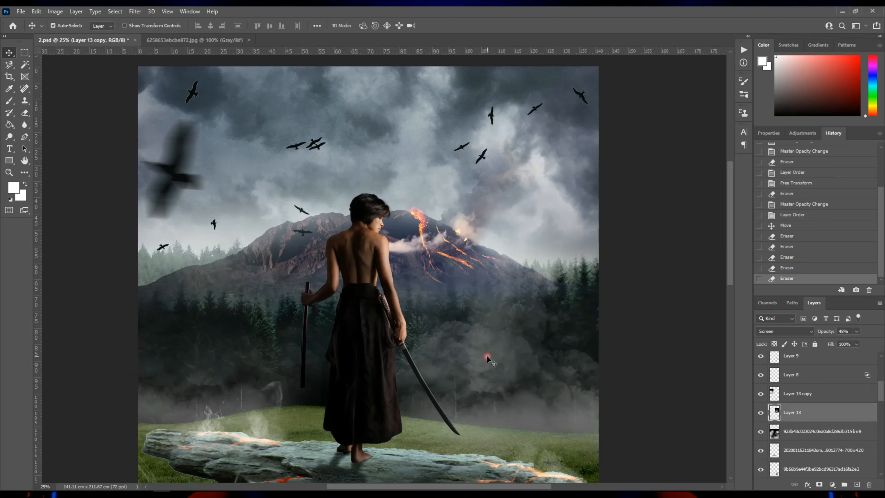
{"action": "key", "text": "ctrl+l"}
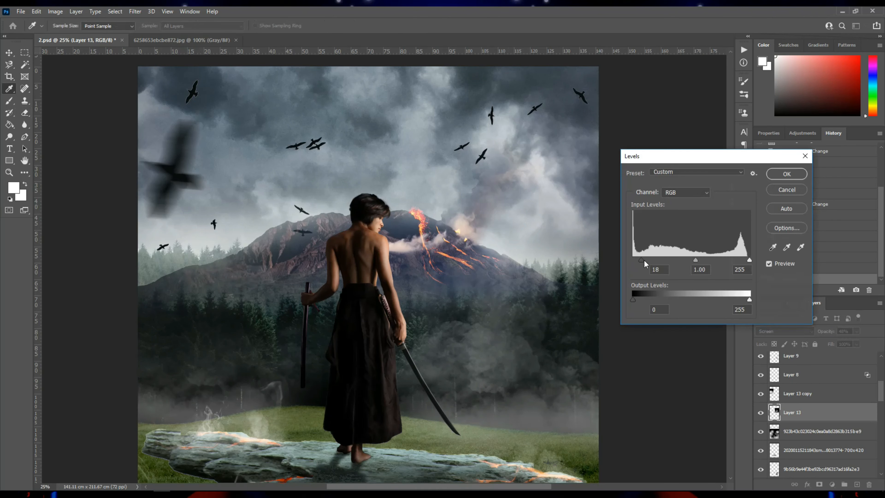
{"action": "left_click_drag", "start_coordinate": [643, 264], "coordinate": [657, 264]}
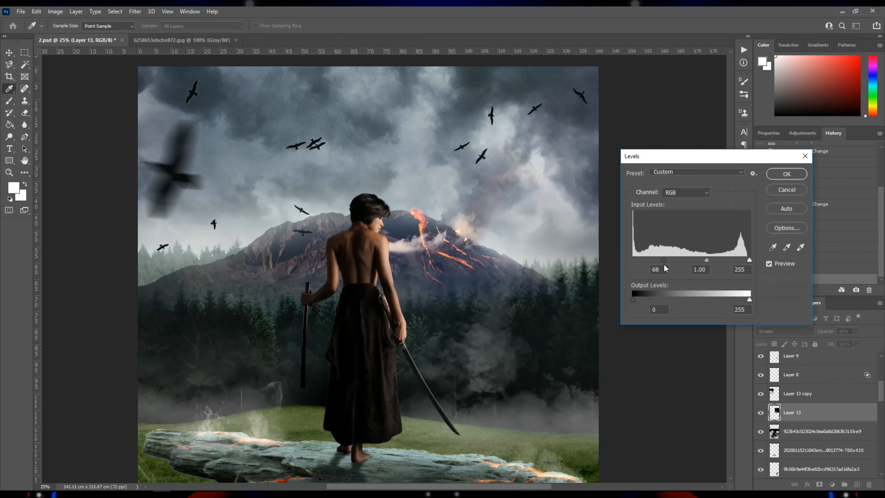
{"action": "left_click", "coordinate": [786, 174]}
Step: Apply a Levels adjustment to the left smoke on Layer 13 copy
{"action": "left_click", "coordinate": [227, 372]}
{"action": "key", "text": "ctrl+l"}
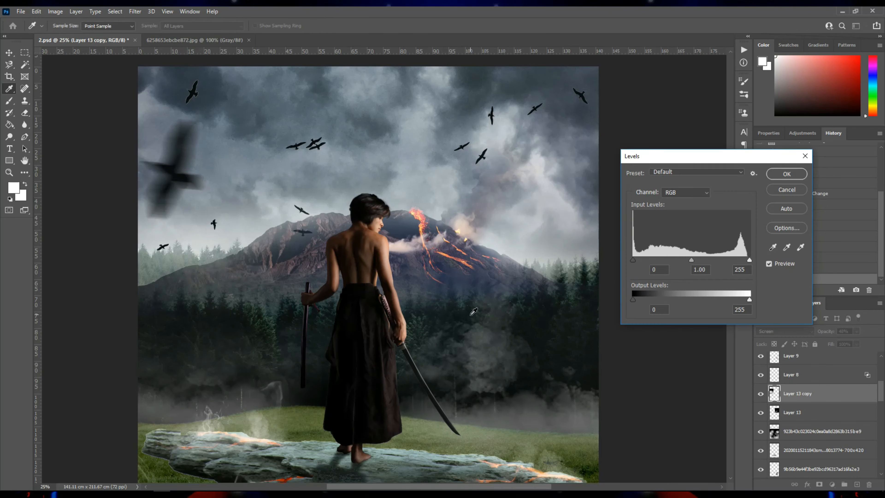
{"action": "left_click", "coordinate": [786, 173]}
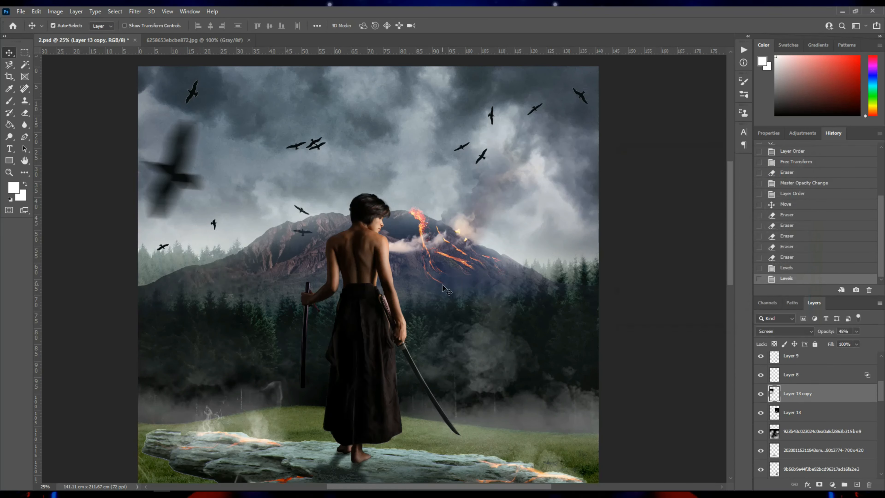
Step: Place the flying dragon image Untitled-1.png from the dragon folder, scaled down in the sky above the volcano
{"action": "scroll", "coordinate": [401, 304], "scroll_direction": "up", "scroll_amount": 1}
{"action": "left_click", "coordinate": [77, 495]}
{"action": "left_click", "coordinate": [246, 79]}
{"action": "double_click", "coordinate": [110, 121]}
{"action": "left_click_drag", "start_coordinate": [155, 115], "coordinate": [485, 180]}
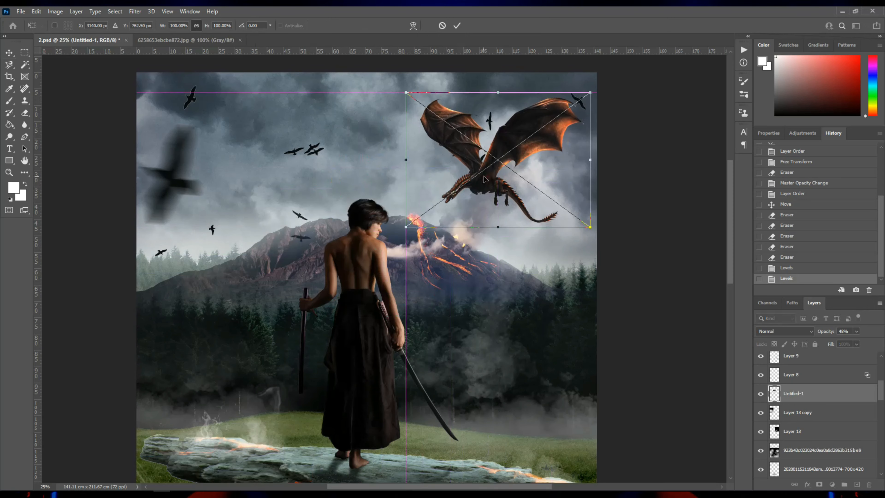
{"action": "left_click_drag", "start_coordinate": [406, 226], "coordinate": [429, 210]}
{"action": "left_click_drag", "start_coordinate": [497, 154], "coordinate": [473, 192]}
{"action": "key", "text": "Return"}
Step: Fade the flying dragon into the clouds with Blend If, raising the Underlying Layer black value to 67 and lowering its white value
{"action": "key", "text": "z"}
{"action": "left_click", "coordinate": [492, 158]}
{"action": "left_click", "coordinate": [492, 159]}
{"action": "double_click", "coordinate": [821, 386]}
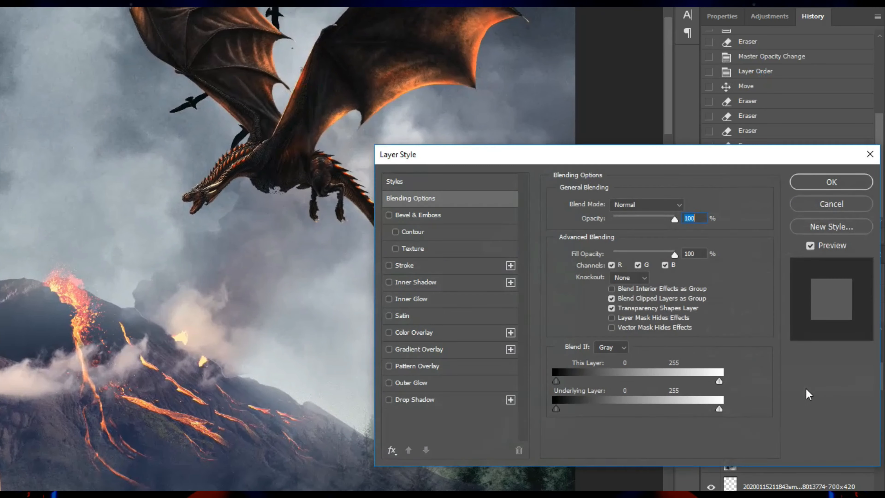
{"action": "left_click_drag", "start_coordinate": [556, 411], "coordinate": [598, 411]}
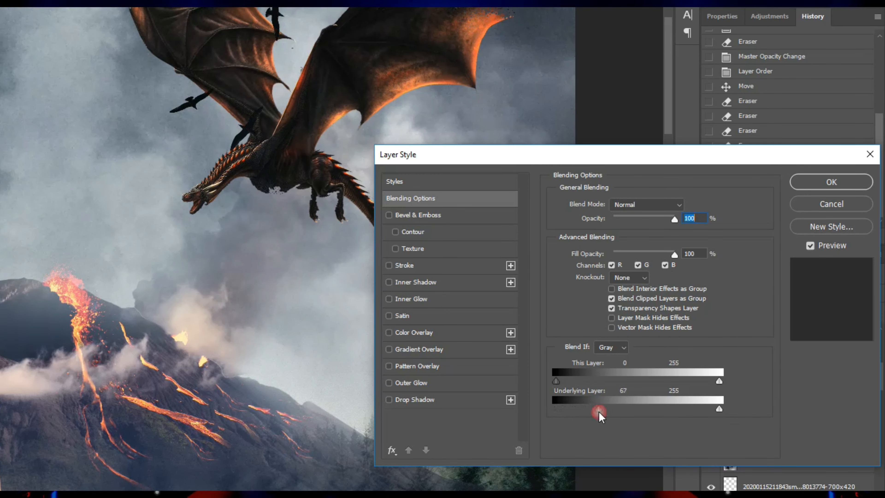
{"action": "left_click_drag", "start_coordinate": [719, 411], "coordinate": [688, 412]}
{"action": "left_click", "coordinate": [831, 182]}
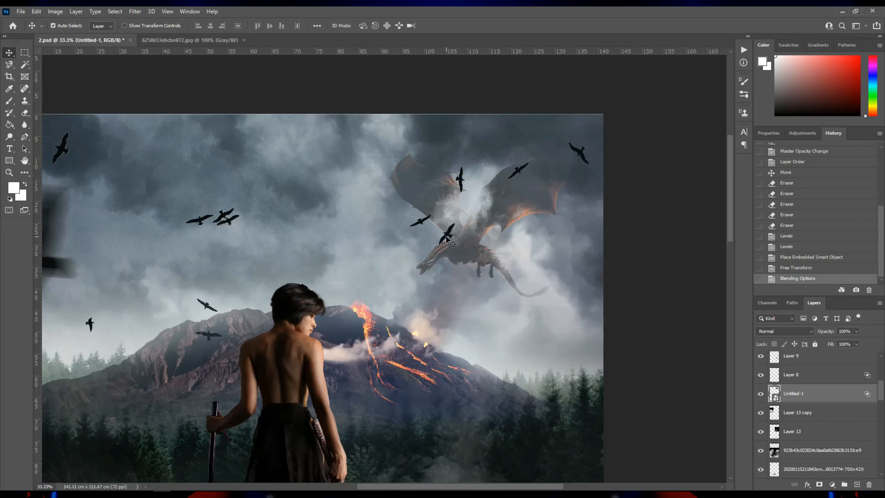
{"action": "left_click_drag", "start_coordinate": [446, 237], "coordinate": [440, 232]}
{"action": "key", "text": "ctrl+z"}
{"action": "key", "text": "ctrl+z"}
Step: Shift the bird layer left of the flying dragon, and relocate the two lower birds above the trees at right using a rectangular selection
{"action": "left_click", "coordinate": [445, 238]}
{"action": "left_click_drag", "start_coordinate": [459, 183], "coordinate": [355, 155]}
{"action": "left_click", "coordinate": [25, 53]}
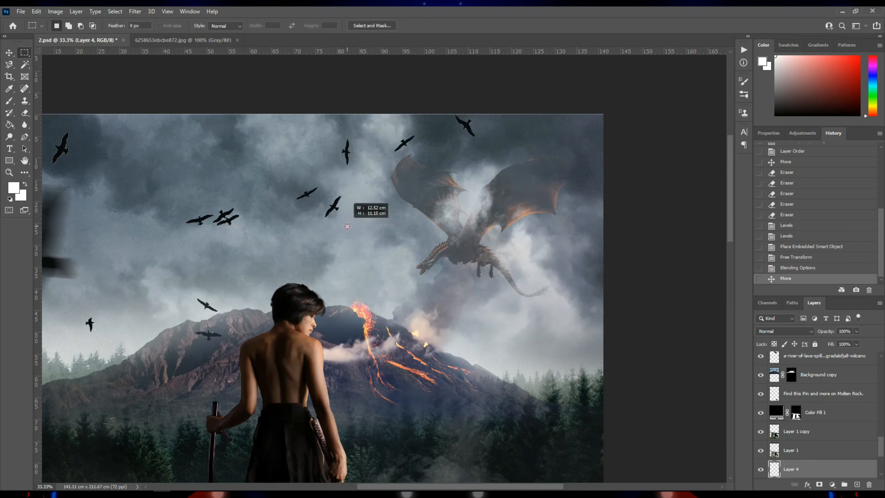
{"action": "left_click_drag", "start_coordinate": [347, 227], "coordinate": [347, 227]}
{"action": "key", "text": "v"}
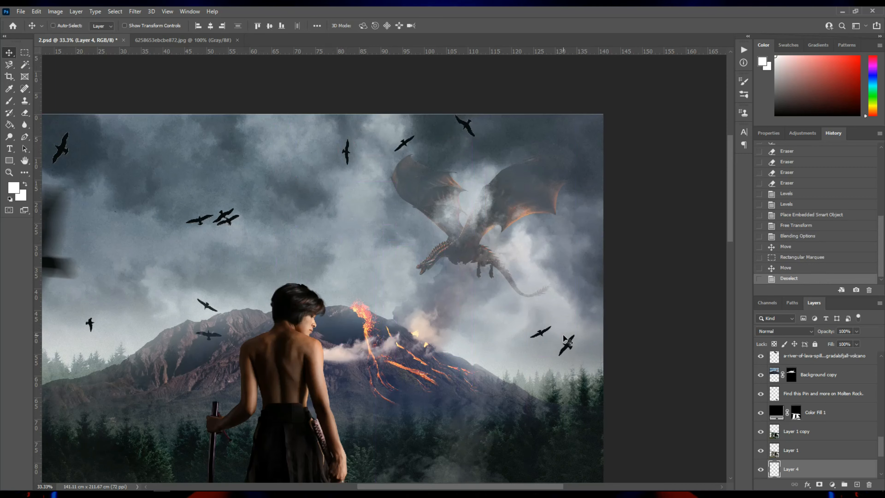
Step: Reposition the flying dragon slightly in the sky above the volcano
{"action": "key", "text": "z"}
{"action": "left_click", "coordinate": [482, 307], "text": "alt"}
{"action": "left_click_drag", "start_coordinate": [487, 307], "coordinate": [432, 283]}
{"action": "left_click", "coordinate": [435, 241]}
{"action": "left_click", "coordinate": [436, 241]}
{"action": "left_click_drag", "start_coordinate": [435, 241], "coordinate": [394, 290]}
{"action": "key", "text": "v"}
{"action": "key", "text": "z"}
{"action": "left_click", "coordinate": [401, 306], "text": "alt"}
{"action": "left_click_drag", "start_coordinate": [353, 354], "coordinate": [357, 274]}
{"action": "left_click_drag", "start_coordinate": [366, 331], "coordinate": [368, 326]}
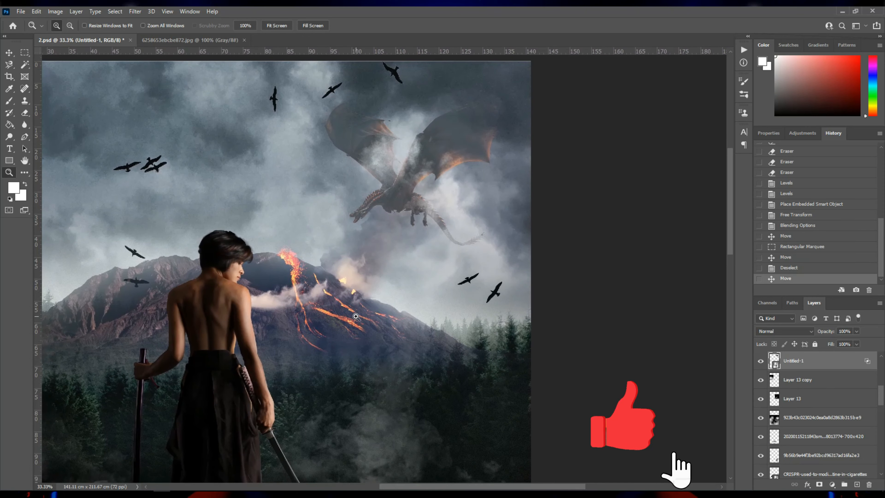
{"action": "left_click_drag", "start_coordinate": [371, 357], "coordinate": [385, 267]}
{"action": "left_click_drag", "start_coordinate": [391, 385], "coordinate": [376, 295]}
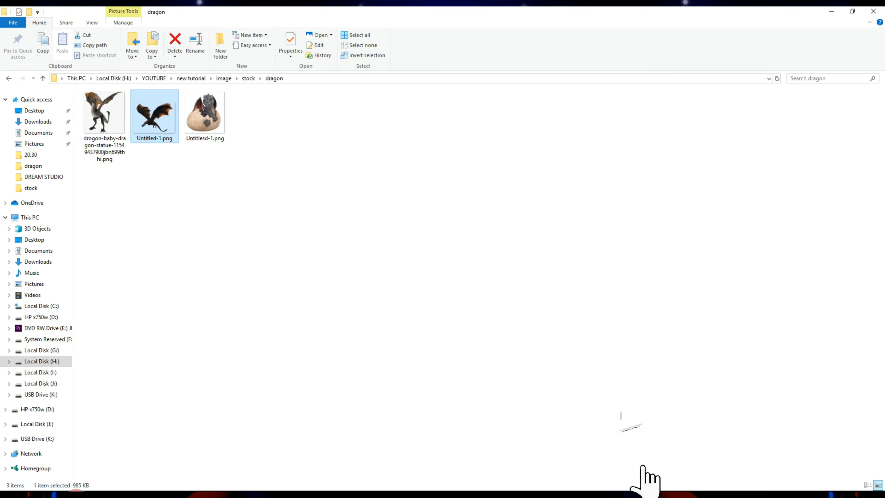
{"action": "left_click_drag", "start_coordinate": [104, 111], "coordinate": [386, 397]}
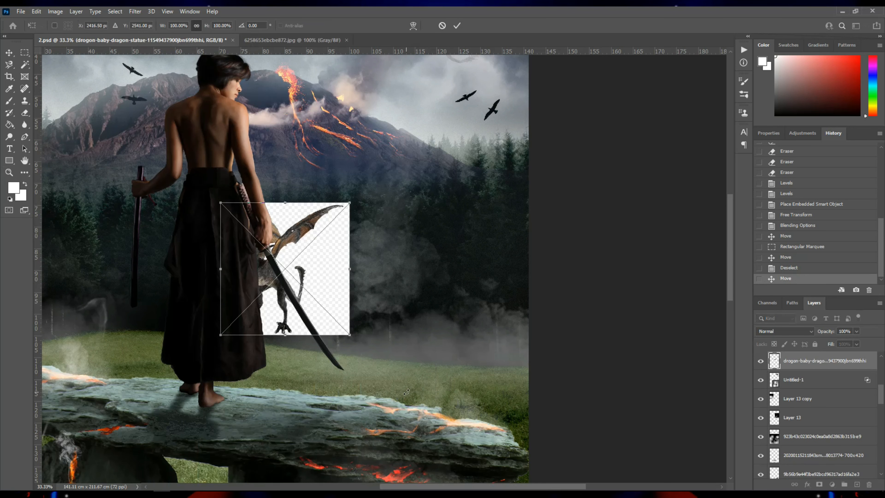
{"action": "key", "text": "Escape"}
Step: Open the drogon-baby-dragon-statue PNG from the dragon folder as its own document
{"action": "left_click", "coordinate": [10, 54]}
{"action": "left_click", "coordinate": [76, 495]}
{"action": "left_click_drag", "start_coordinate": [139, 238], "coordinate": [823, 437]}
Step: Select the baby dragon's fake checkered background and the gap beside its neck with the Magic Wand, delete it, and deselect
{"action": "left_click", "coordinate": [25, 65]}
{"action": "left_click", "coordinate": [242, 285]}
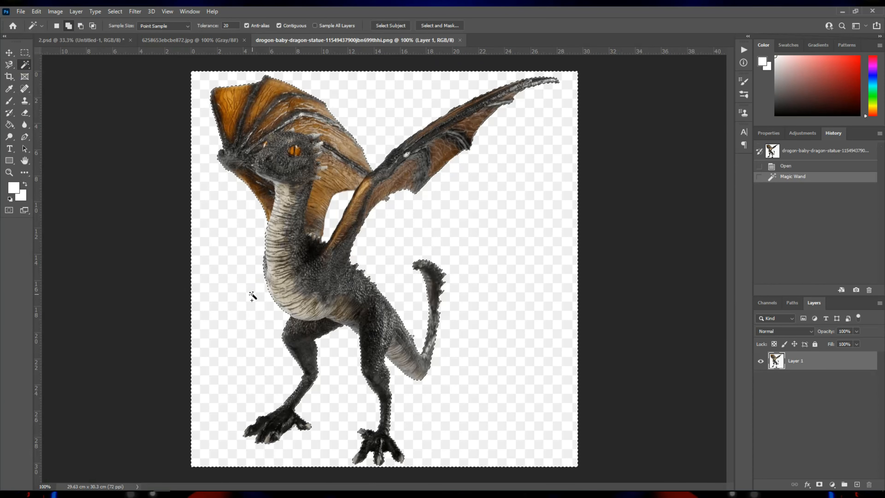
{"action": "left_click", "coordinate": [333, 209]}
{"action": "key", "text": "Delete"}
{"action": "key", "text": "ctrl+d"}
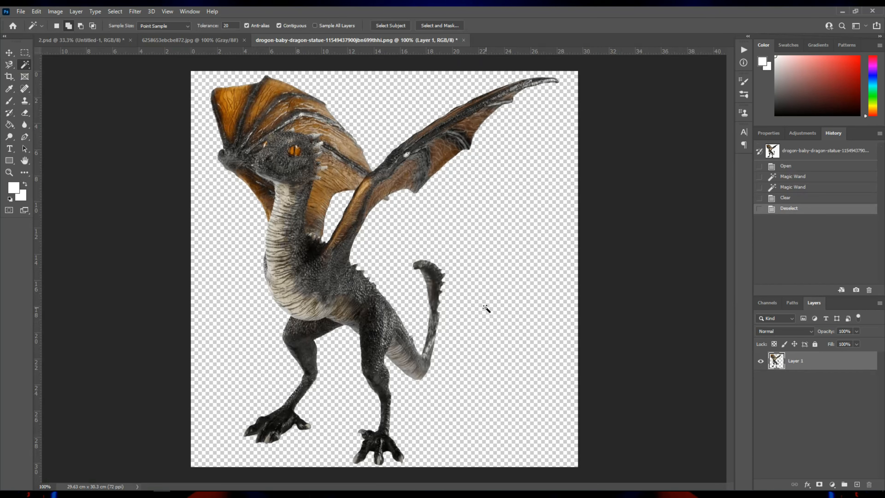
Step: Bring the cut-out baby dragon into the 2.psd composition as a new layer
{"action": "key", "text": "v"}
{"action": "left_click_drag", "start_coordinate": [280, 145], "coordinate": [408, 292]}
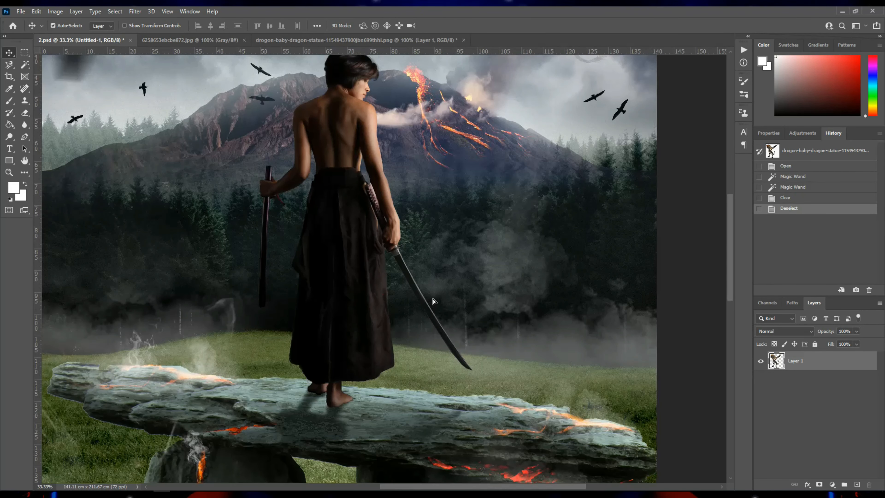
{"action": "left_click_drag", "start_coordinate": [440, 304], "coordinate": [439, 304]}
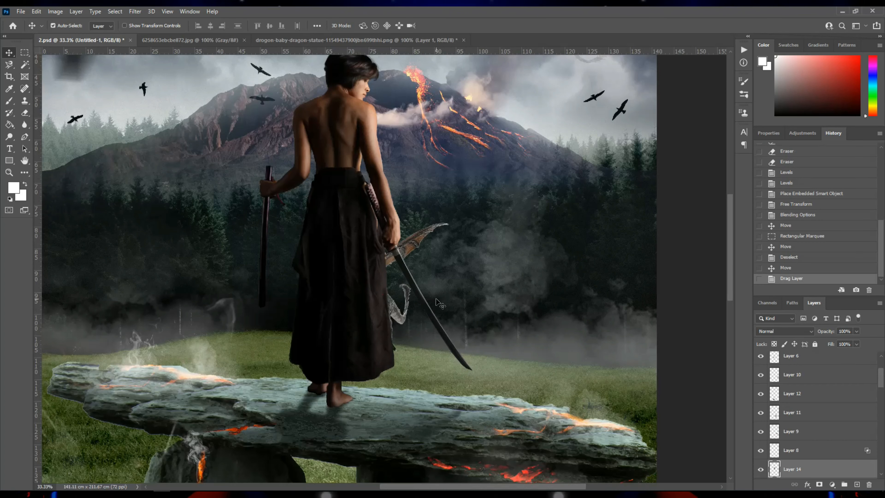
Step: Scale the baby dragon to about 93% and stand it on the slab's right end beside the sword
{"action": "key", "text": "ctrl+t"}
{"action": "left_click_drag", "start_coordinate": [420, 245], "coordinate": [571, 288]}
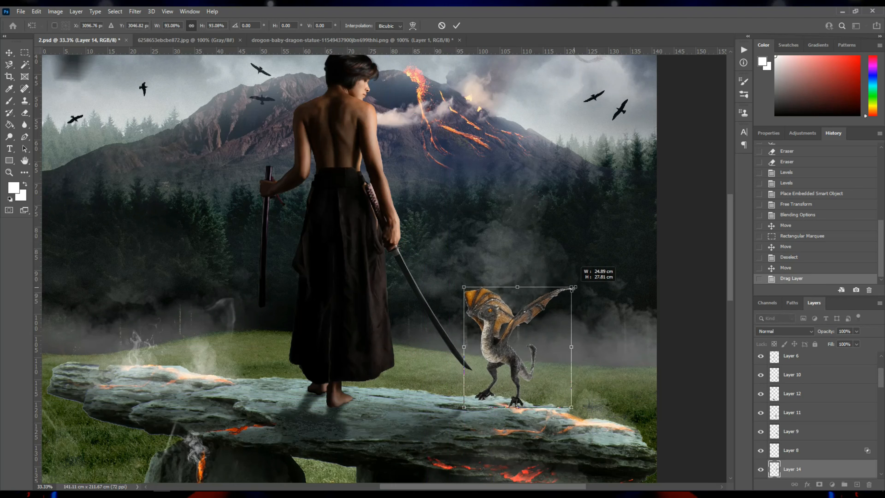
{"action": "key", "text": "Return"}
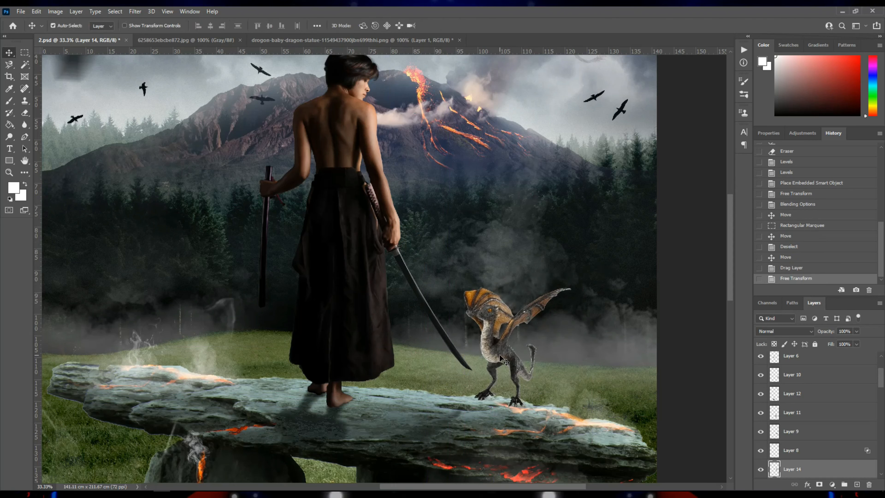
{"action": "left_click_drag", "start_coordinate": [498, 357], "coordinate": [531, 363]}
Step: Load the baby dragon layer as a selection, contract it, delete the fringe outside it, and deselect
{"action": "key", "text": "z"}
{"action": "left_click", "coordinate": [526, 349]}
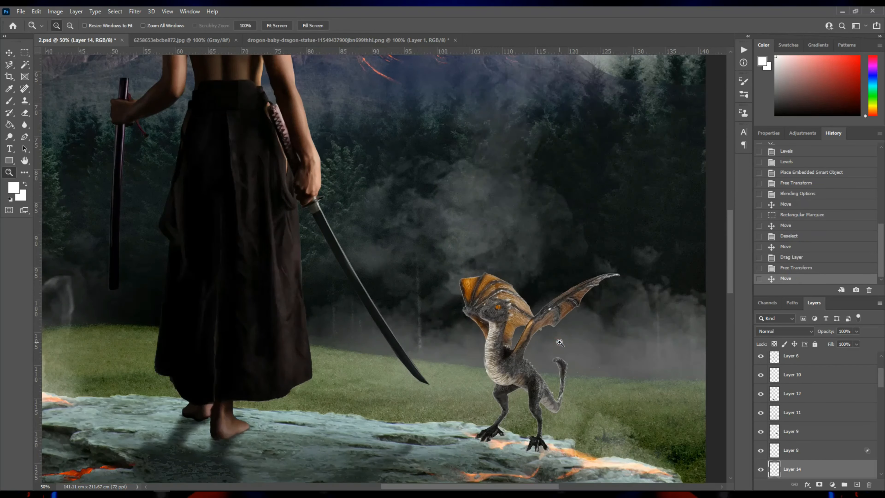
{"action": "left_click", "coordinate": [511, 329]}
{"action": "left_click_drag", "start_coordinate": [511, 329], "coordinate": [500, 316]}
{"action": "key", "text": "v"}
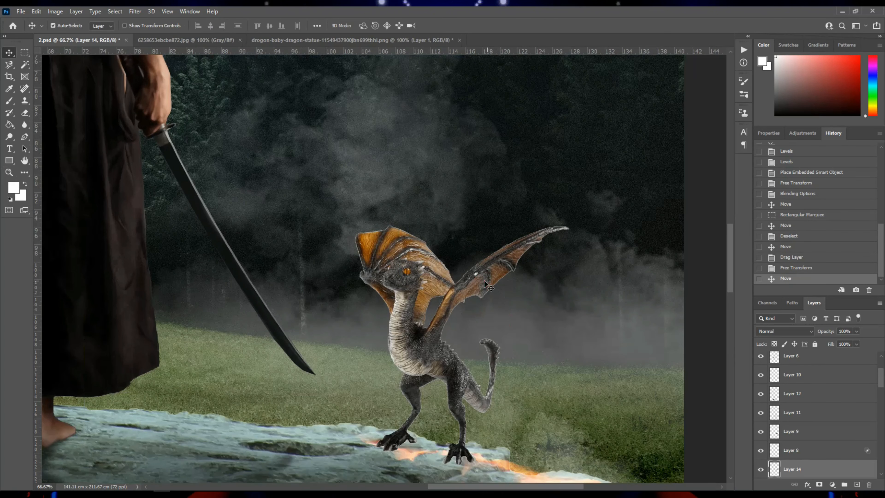
{"action": "left_click", "coordinate": [774, 469], "text": "ctrl"}
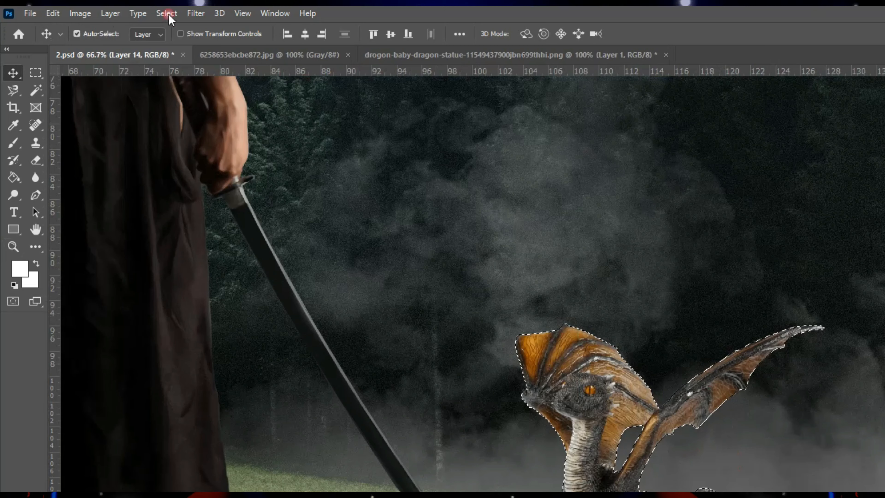
{"action": "left_click", "coordinate": [115, 11]}
{"action": "mouse_move", "coordinate": [145, 154]}
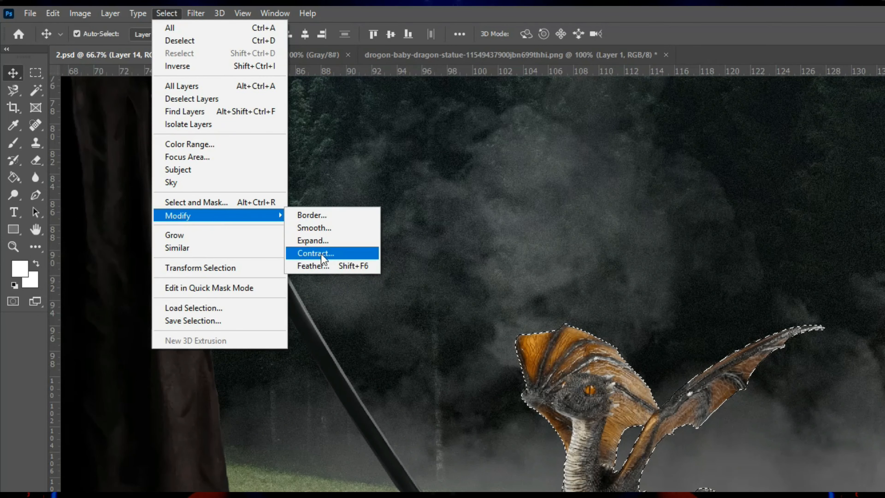
{"action": "left_click", "coordinate": [322, 253]}
{"action": "key", "text": "Return"}
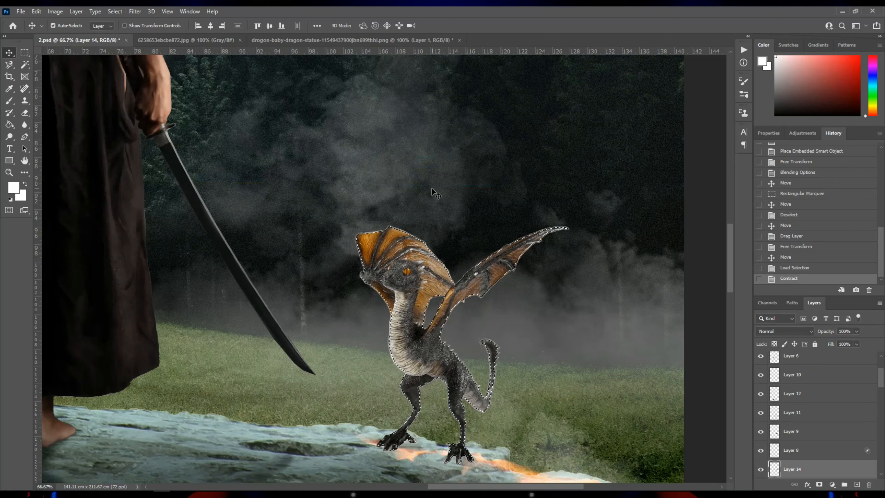
{"action": "key", "text": "ctrl+shift+i"}
{"action": "key", "text": "Delete"}
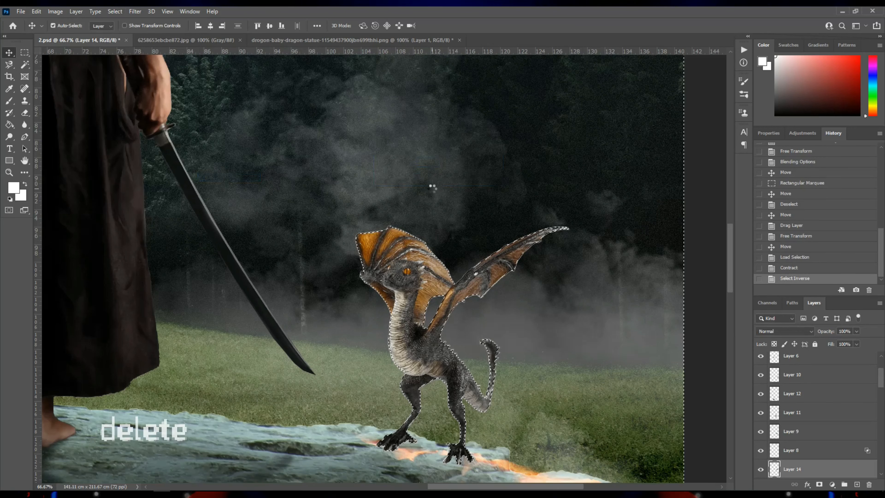
{"action": "key", "text": "ctrl+d"}
Step: Move the baby dragon's layer below the Untitled-1 layer in the stack
{"action": "key", "text": "z"}
{"action": "left_click_drag", "start_coordinate": [430, 356], "coordinate": [432, 352]}
{"action": "left_click_drag", "start_coordinate": [791, 469], "coordinate": [798, 394]}
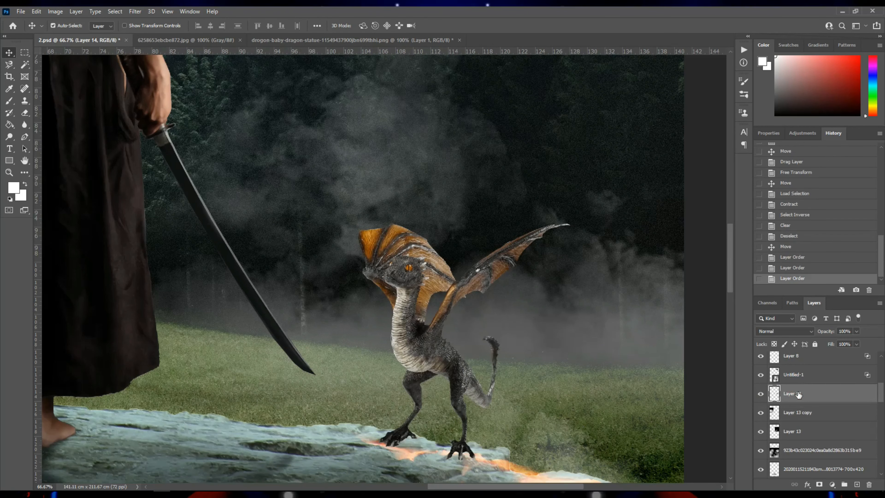
Step: Start Match Color on the baby dragon's layer, using the Background layer of 2.psd as the source
{"action": "key", "text": "z"}
{"action": "left_click", "coordinate": [432, 396], "text": "alt"}
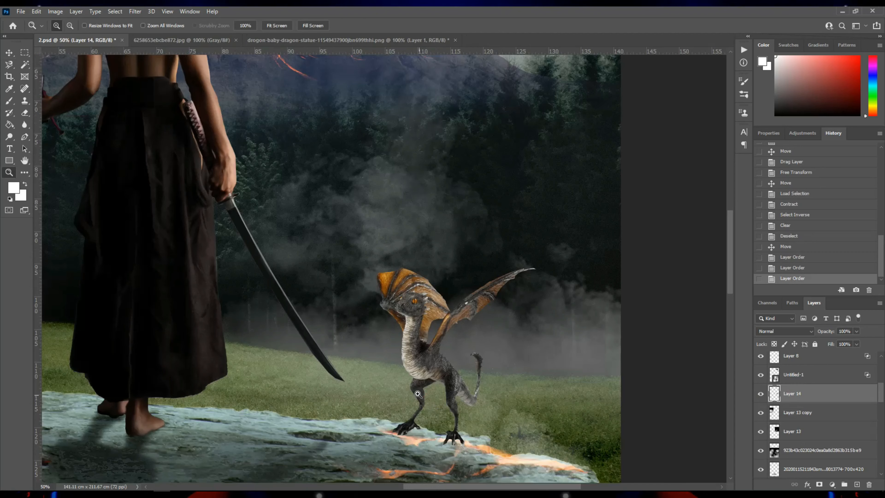
{"action": "left_click", "coordinate": [417, 394], "text": "alt"}
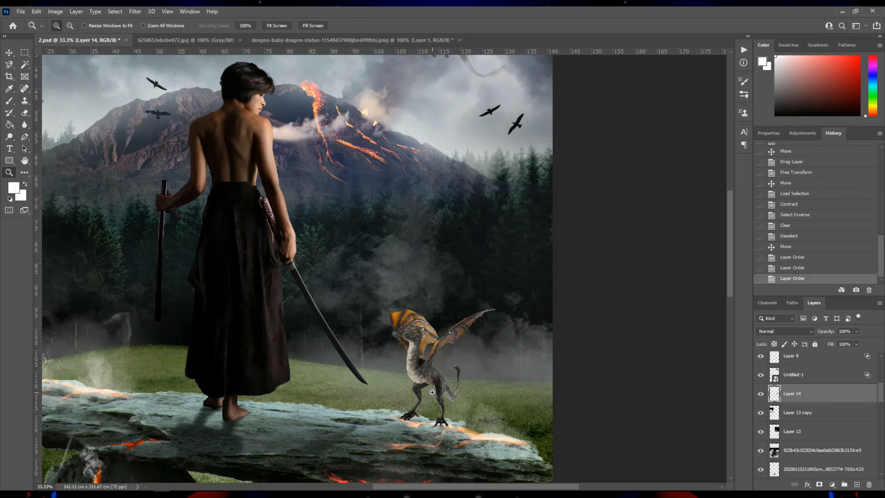
{"action": "left_click", "coordinate": [429, 381]}
{"action": "key", "text": "v"}
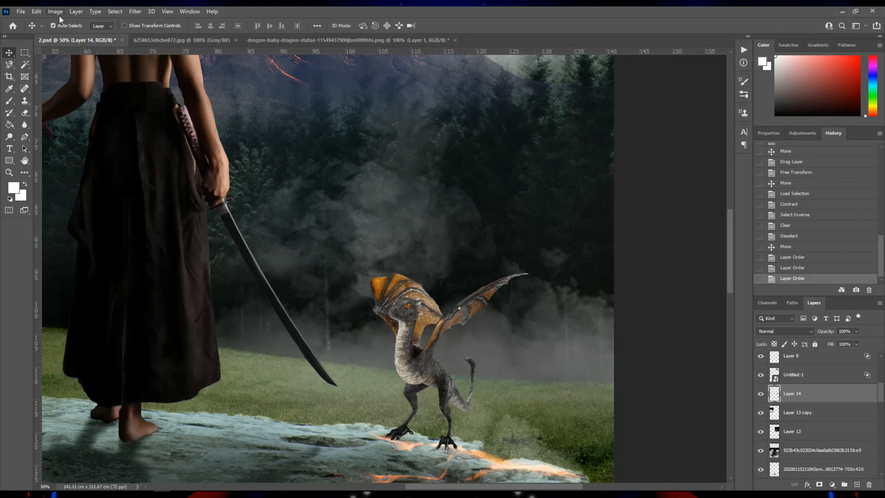
{"action": "left_click", "coordinate": [55, 12]}
{"action": "mouse_move", "coordinate": [65, 37]}
{"action": "left_click", "coordinate": [230, 281]}
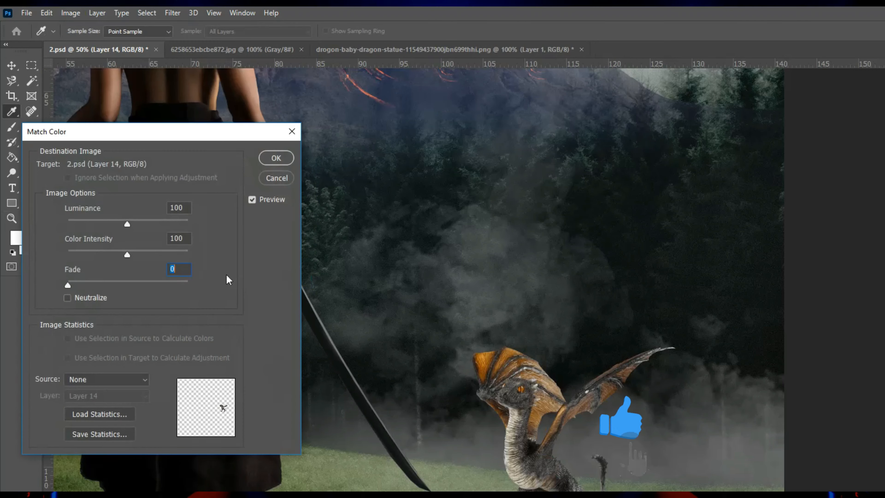
{"action": "left_click", "coordinate": [106, 381]}
{"action": "left_click", "coordinate": [99, 399]}
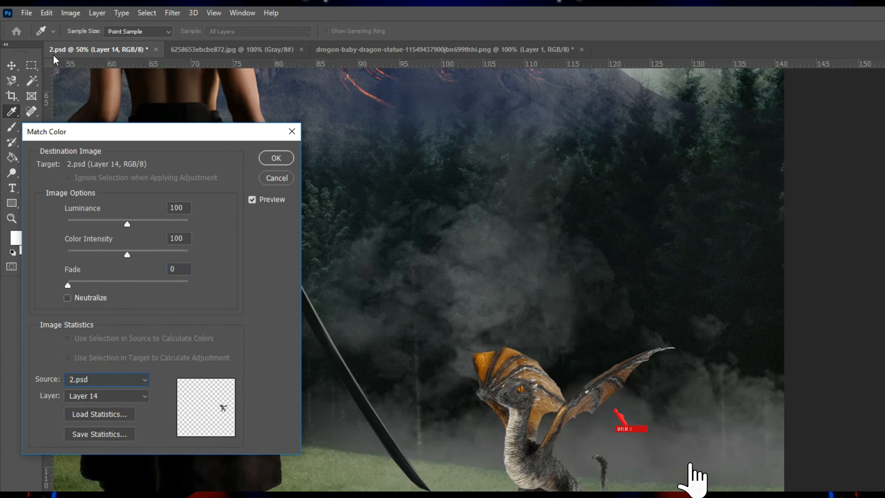
{"action": "left_click", "coordinate": [100, 396]}
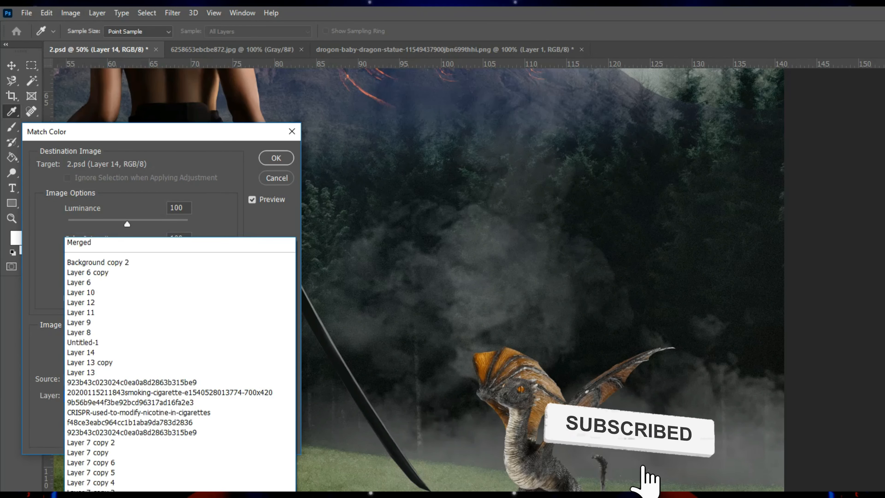
{"action": "left_click", "coordinate": [104, 492]}
Step: Set the colour match to luminance 26 and colour intensity 138, raise its fade, and apply it
{"action": "left_click_drag", "start_coordinate": [109, 226], "coordinate": [86, 227]}
{"action": "left_click_drag", "start_coordinate": [127, 254], "coordinate": [151, 256]}
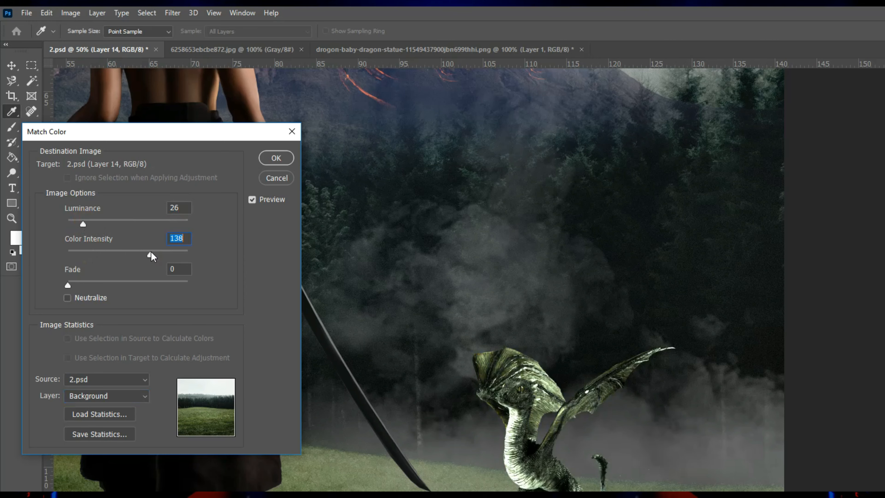
{"action": "left_click_drag", "start_coordinate": [67, 285], "coordinate": [92, 286]}
{"action": "left_click", "coordinate": [276, 158]}
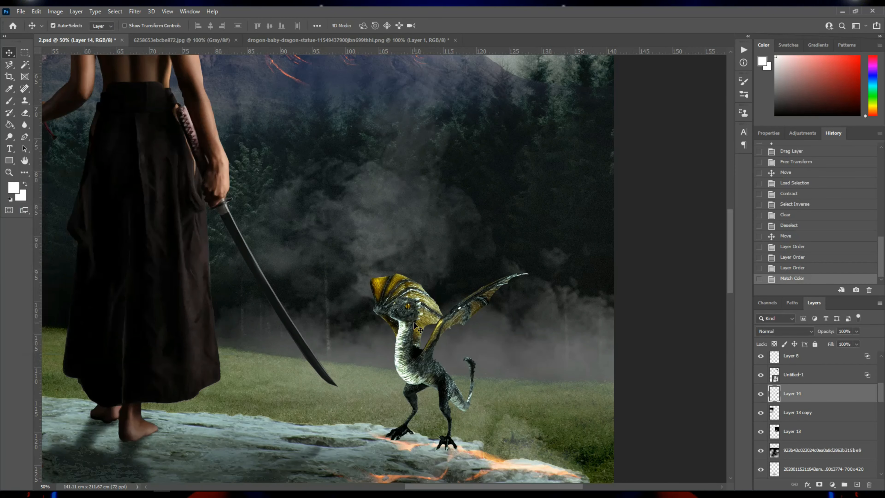
Step: Add a new layer beneath the baby dragon and paint soft black shadows slanting from both feet across the slab
{"action": "left_click_drag", "start_coordinate": [408, 316], "coordinate": [402, 316]}
{"action": "left_click_drag", "start_coordinate": [467, 356], "coordinate": [465, 252]}
{"action": "left_click_drag", "start_coordinate": [406, 254], "coordinate": [409, 250]}
{"action": "key", "text": "ctrl+space"}
{"action": "left_click", "coordinate": [408, 326]}
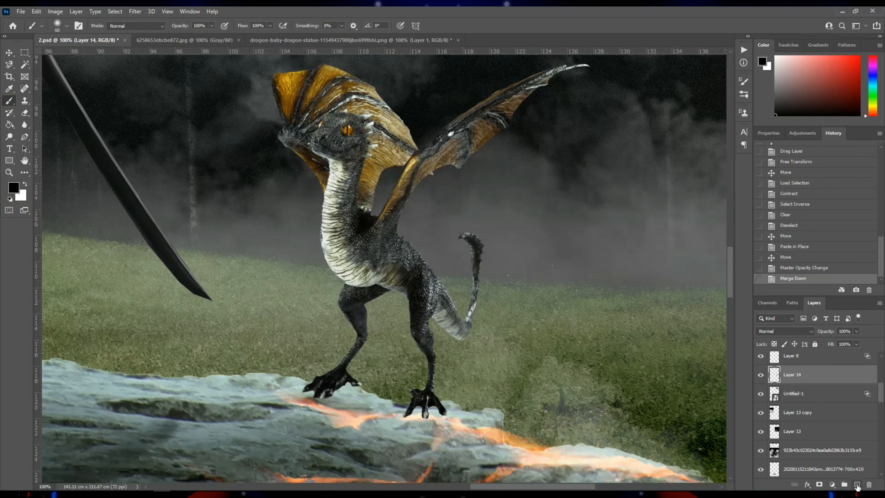
{"action": "left_click", "coordinate": [857, 484], "text": "ctrl"}
{"action": "mouse_move", "coordinate": [346, 384]}
{"action": "left_mouse_down"}
{"action": "mouse_move", "coordinate": [314, 397]}
{"action": "mouse_move", "coordinate": [283, 434]}
{"action": "left_mouse_up"}
{"action": "key", "text": "bracketright"}
{"action": "key", "text": "bracketright"}
{"action": "key", "text": "bracketright"}
{"action": "key", "text": "bracketright"}
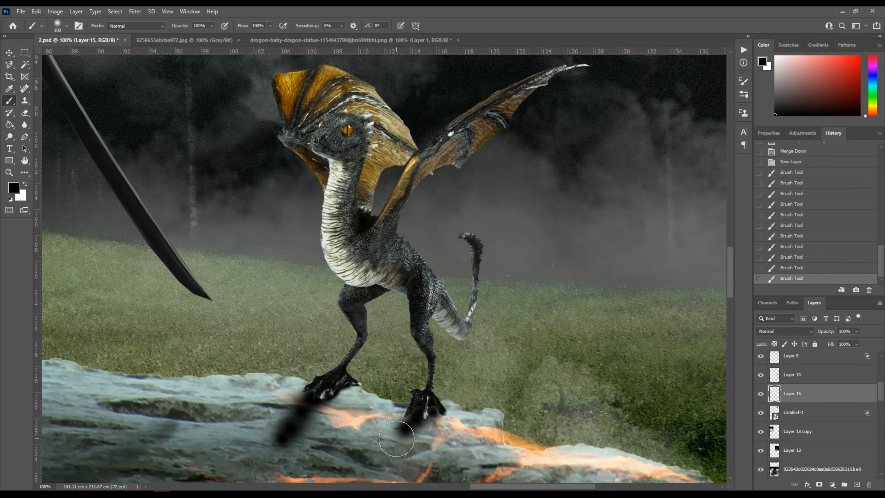
{"action": "left_click_drag", "start_coordinate": [377, 454], "coordinate": [374, 459]}
Step: Extend the baby dragon's cast shadow farther across the slab with a 200 px soft black brush
{"action": "key", "text": "bracketright"}
{"action": "mouse_move", "coordinate": [313, 444]}
{"action": "left_mouse_down"}
{"action": "mouse_move", "coordinate": [321, 349]}
{"action": "mouse_move", "coordinate": [267, 389]}
{"action": "mouse_move", "coordinate": [275, 376]}
{"action": "left_mouse_up"}
{"action": "left_click", "coordinate": [346, 397]}
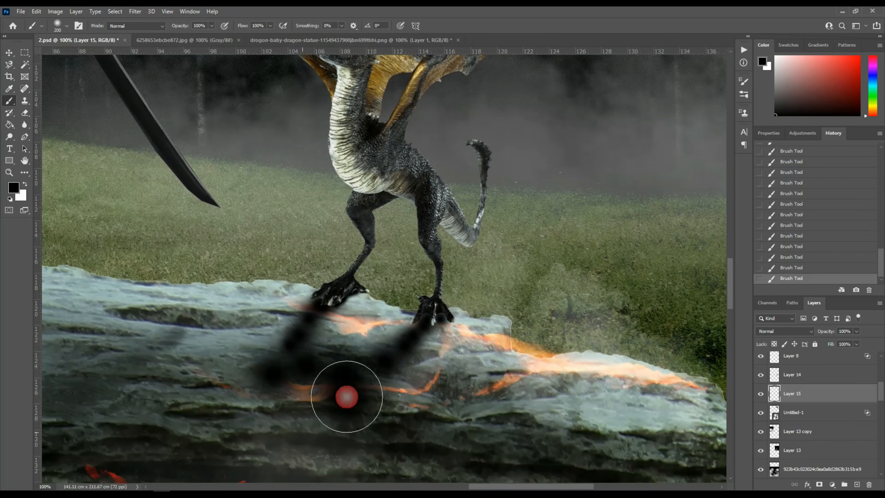
{"action": "left_click", "coordinate": [282, 410]}
{"action": "left_click_drag", "start_coordinate": [349, 408], "coordinate": [327, 450]}
Step: Erase the excess shadow on the slab with a smaller eraser, leaving soft shadows trailing from the baby dragon's feet
{"action": "key", "text": "e"}
{"action": "key", "text": "bracketleft"}
{"action": "key", "text": "bracketleft"}
{"action": "key", "text": "bracketleft"}
{"action": "key", "text": "bracketleft"}
{"action": "key", "text": "bracketleft"}
{"action": "key", "text": "bracketleft"}
{"action": "left_click_drag", "start_coordinate": [198, 394], "coordinate": [225, 484]}
{"action": "mouse_move", "coordinate": [313, 483]}
{"action": "left_mouse_down"}
{"action": "mouse_move", "coordinate": [487, 425]}
{"action": "mouse_move", "coordinate": [404, 493]}
{"action": "left_mouse_up"}
{"action": "left_click_drag", "start_coordinate": [300, 411], "coordinate": [237, 366]}
{"action": "mouse_move", "coordinate": [209, 341]}
{"action": "left_mouse_down"}
{"action": "mouse_move", "coordinate": [199, 336]}
{"action": "mouse_move", "coordinate": [183, 394]}
{"action": "left_mouse_up"}
{"action": "left_click", "coordinate": [198, 416]}
{"action": "left_click_drag", "start_coordinate": [64, 312], "coordinate": [37, 263]}
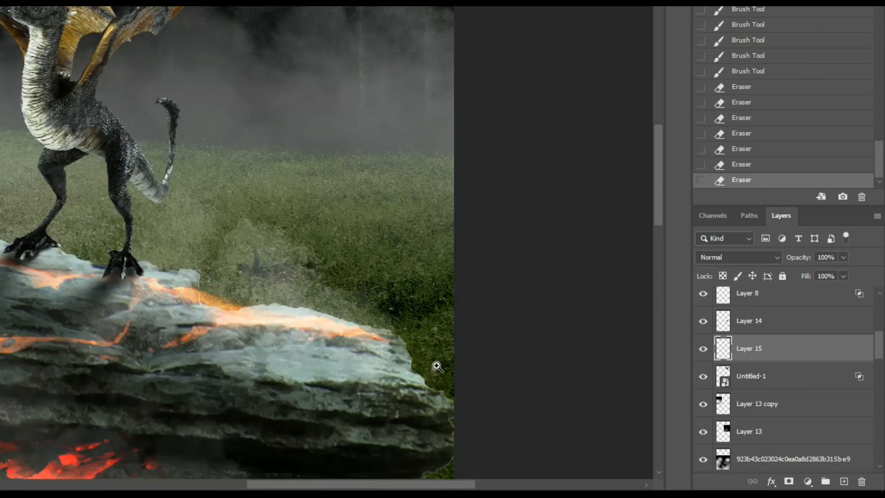
Step: Set the baby dragon's shadow layer to the Vivid Light blend mode
{"action": "left_click", "coordinate": [770, 331]}
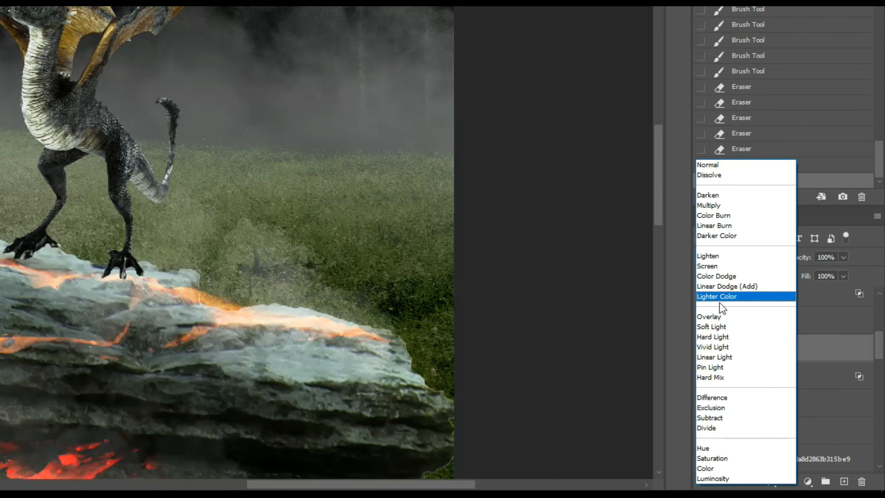
{"action": "left_click", "coordinate": [722, 347]}
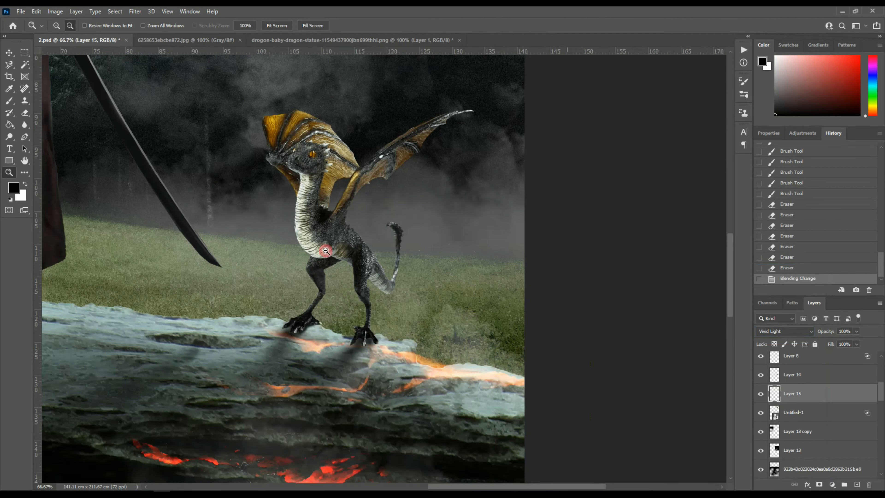
{"action": "left_click", "coordinate": [325, 250], "text": "alt"}
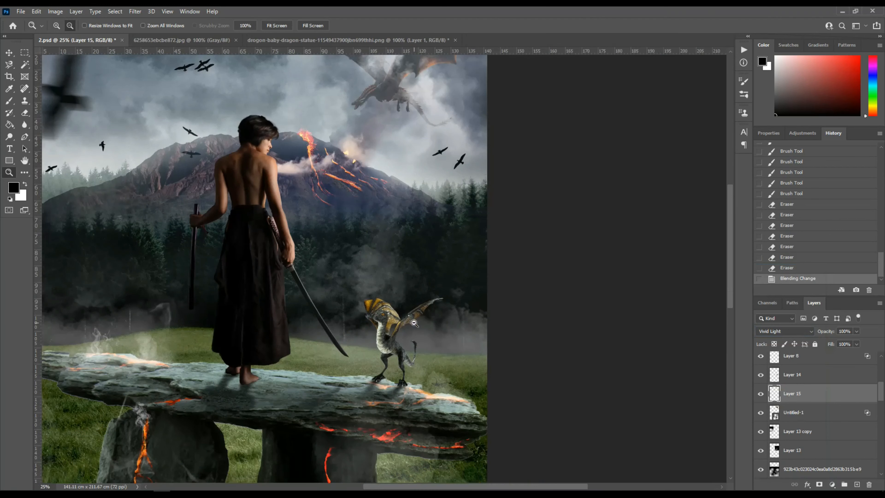
Step: Clip a Hue/Saturation adjustment to the baby dragon's layer with lightness -20 and saturation -40
{"action": "left_click", "coordinate": [403, 332]}
{"action": "left_click_drag", "start_coordinate": [401, 333], "coordinate": [385, 298]}
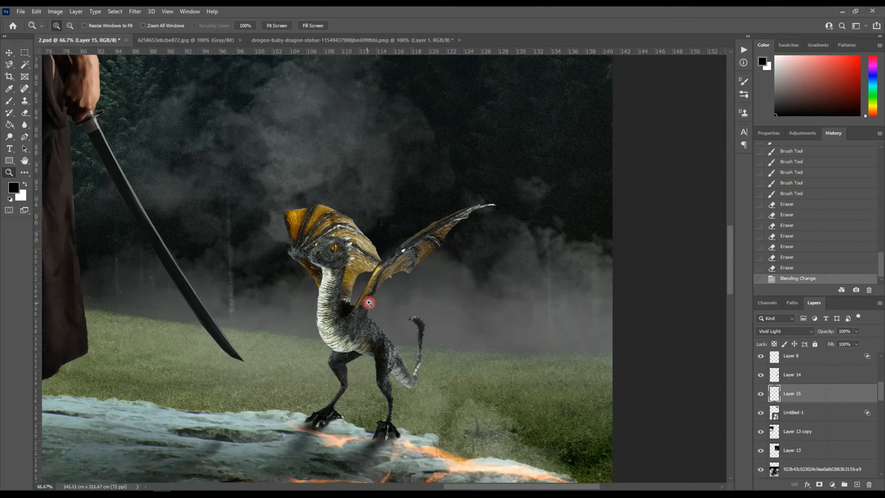
{"action": "key", "text": "v"}
{"action": "left_click", "coordinate": [333, 260]}
{"action": "key", "text": "ctrl+d"}
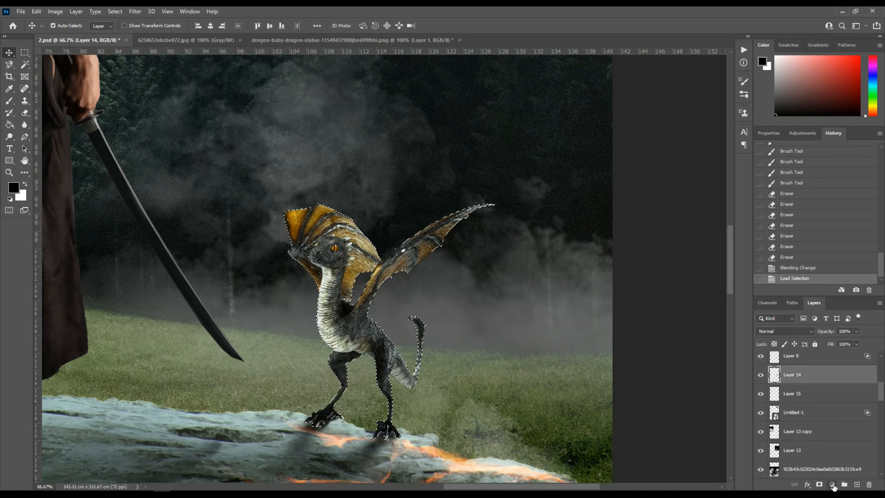
{"action": "left_click", "coordinate": [832, 484]}
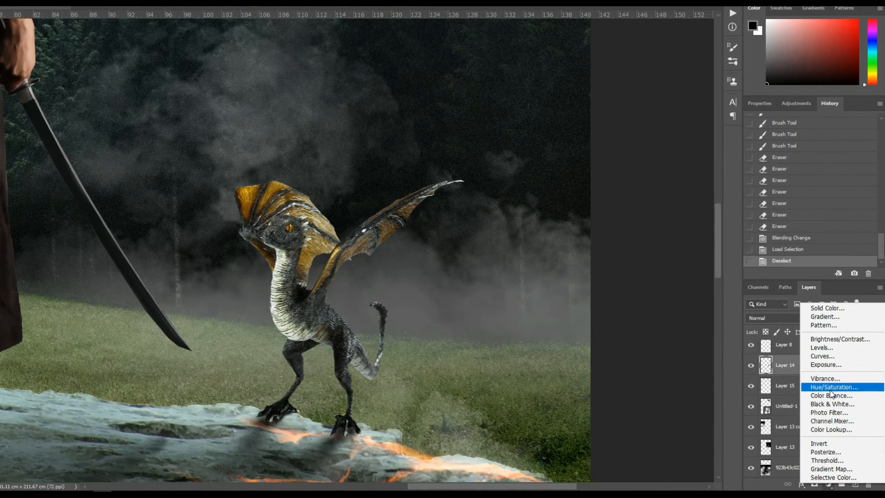
{"action": "left_click", "coordinate": [835, 389]}
{"action": "left_click", "coordinate": [817, 377], "text": "alt"}
{"action": "left_click_drag", "start_coordinate": [806, 195], "coordinate": [793, 195]}
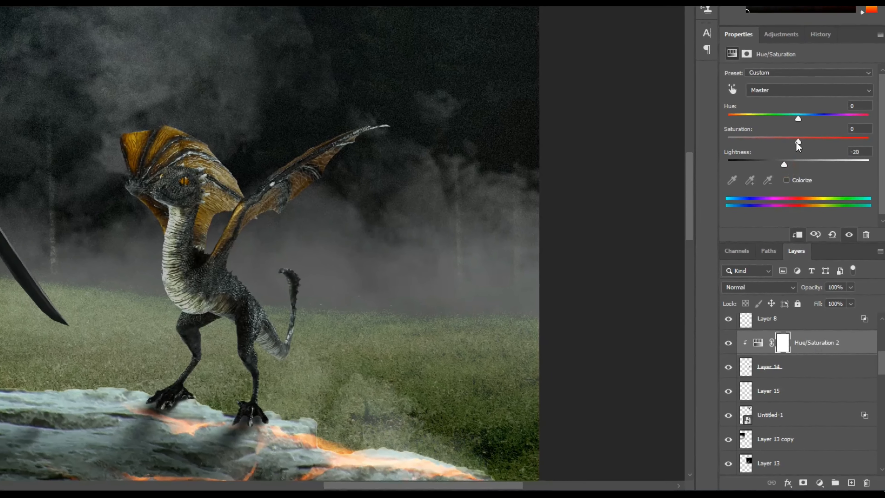
{"action": "left_click_drag", "start_coordinate": [798, 141], "coordinate": [769, 141]}
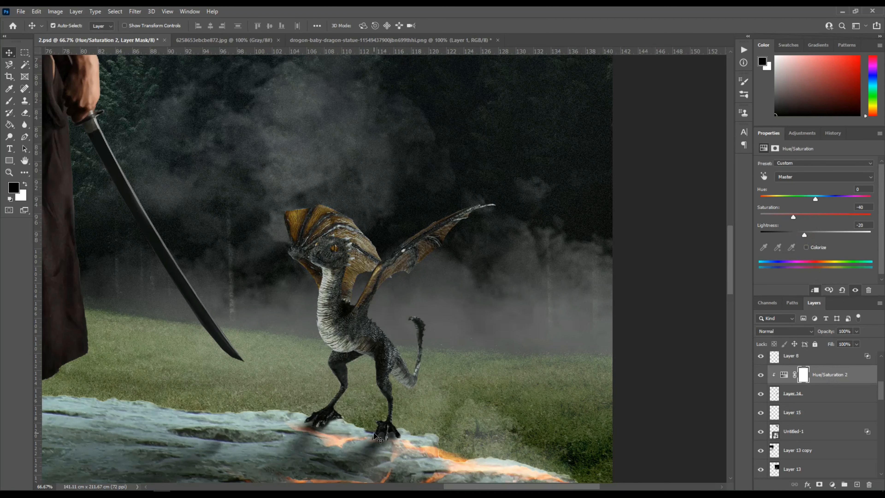
Step: Paint black on the Hue/Saturation mask over the baby dragon's crest and wing to restore their original colour
{"action": "key", "text": "ctrl+plus"}
{"action": "key", "text": "b"}
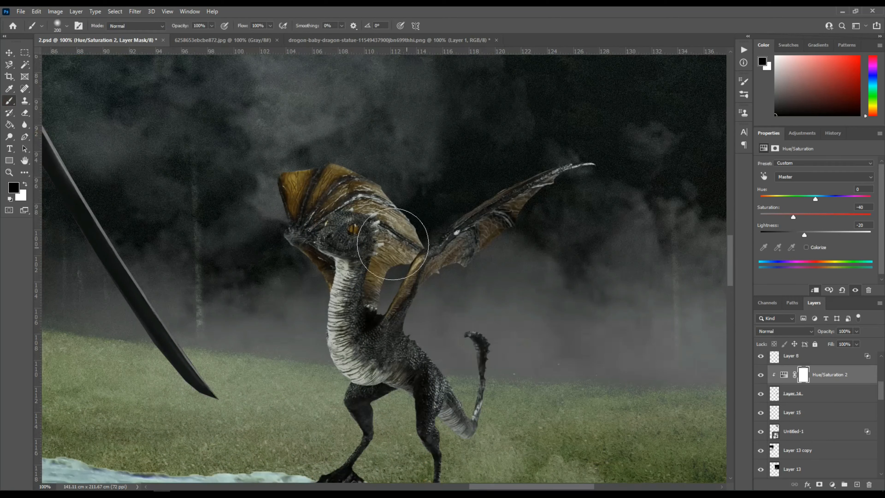
{"action": "left_click", "coordinate": [803, 374]}
{"action": "mouse_move", "coordinate": [366, 176]}
{"action": "left_mouse_down"}
{"action": "mouse_move", "coordinate": [417, 240]}
{"action": "mouse_move", "coordinate": [323, 149]}
{"action": "mouse_move", "coordinate": [371, 230]}
{"action": "mouse_move", "coordinate": [382, 303]}
{"action": "left_mouse_up"}
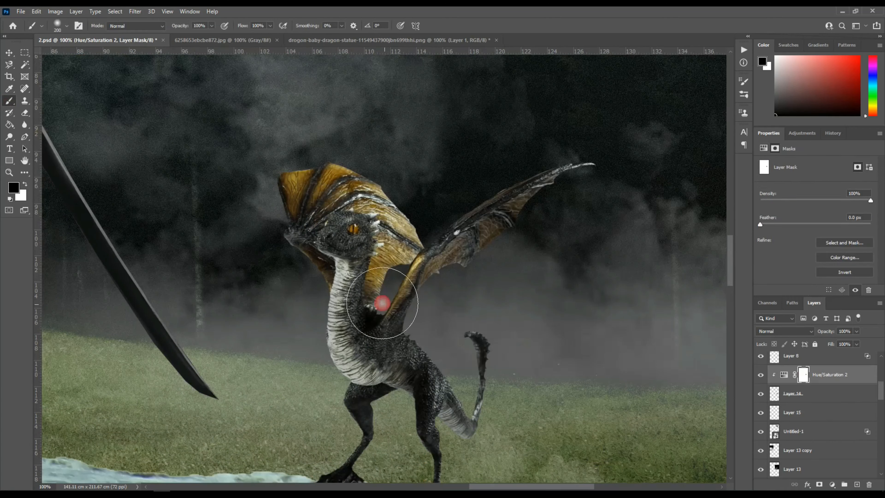
{"action": "left_click_drag", "start_coordinate": [576, 138], "coordinate": [592, 185]}
{"action": "left_click_drag", "start_coordinate": [462, 373], "coordinate": [467, 374]}
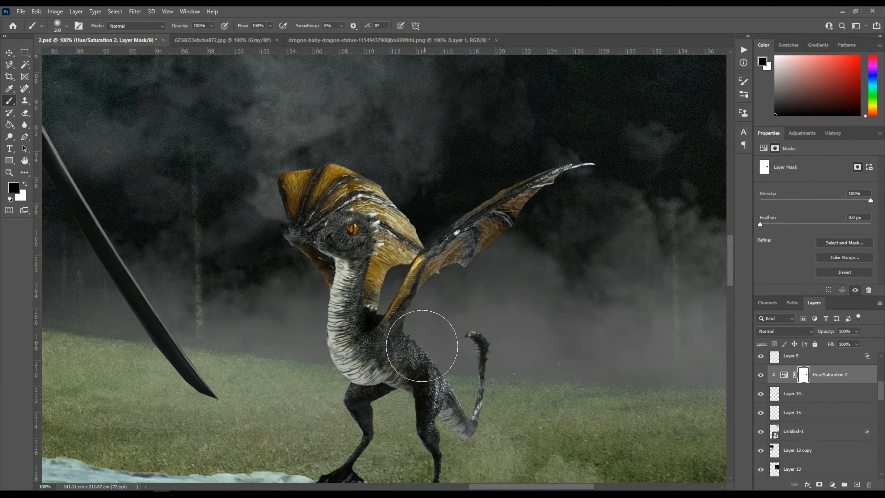
Step: Soften the baby dragon's claws into the rock on its own layer with a small low-flow eraser
{"action": "scroll", "coordinate": [453, 331], "scroll_direction": "down", "scroll_amount": 5}
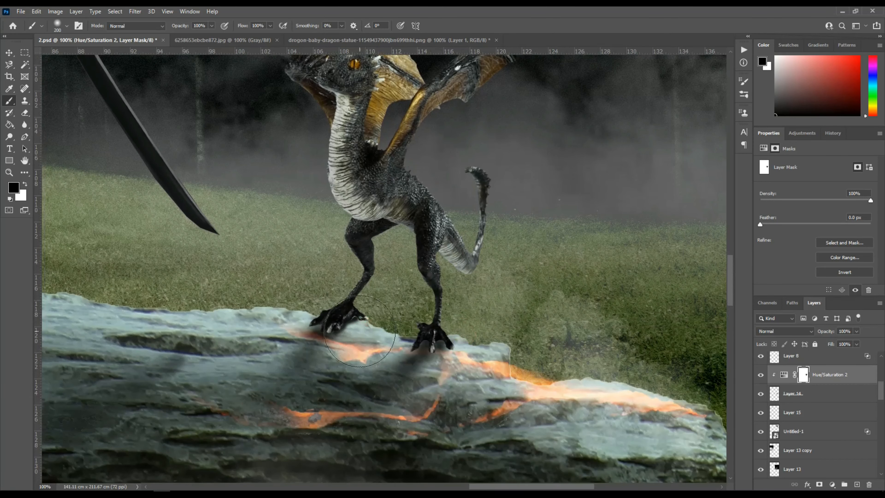
{"action": "key", "text": "z"}
{"action": "left_click", "coordinate": [362, 346]}
{"action": "left_click", "coordinate": [363, 346]}
{"action": "key", "text": "e"}
{"action": "left_click", "coordinate": [801, 393]}
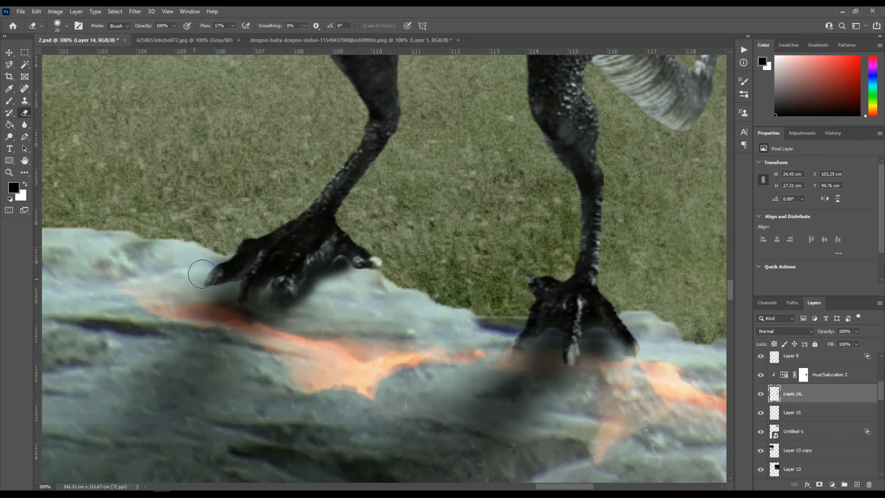
Step: Add an Inner Glow to the baby dragon's layer, with its colour sampled from the pale rock beside the claws
{"action": "key", "text": "z"}
{"action": "left_click", "coordinate": [323, 197], "text": "alt"}
{"action": "left_click", "coordinate": [324, 197], "text": "alt"}
{"action": "left_click", "coordinate": [324, 197], "text": "alt"}
{"action": "left_click_drag", "start_coordinate": [327, 154], "coordinate": [322, 298]}
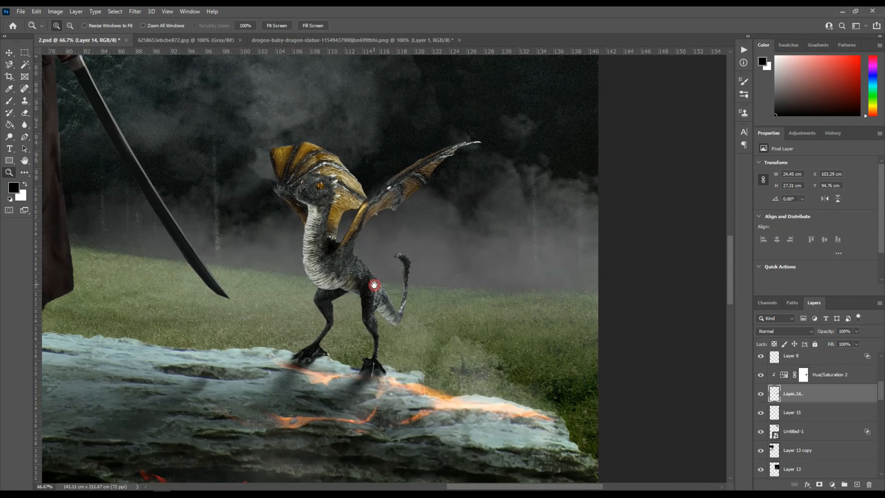
{"action": "key", "text": "v"}
{"action": "left_click", "coordinate": [373, 286]}
{"action": "double_click", "coordinate": [815, 393]}
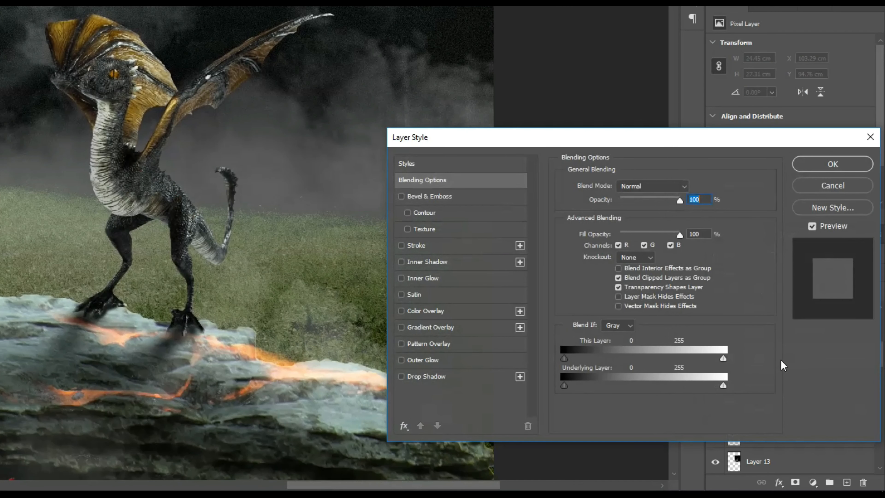
{"action": "left_click", "coordinate": [402, 278]}
{"action": "left_click", "coordinate": [591, 230]}
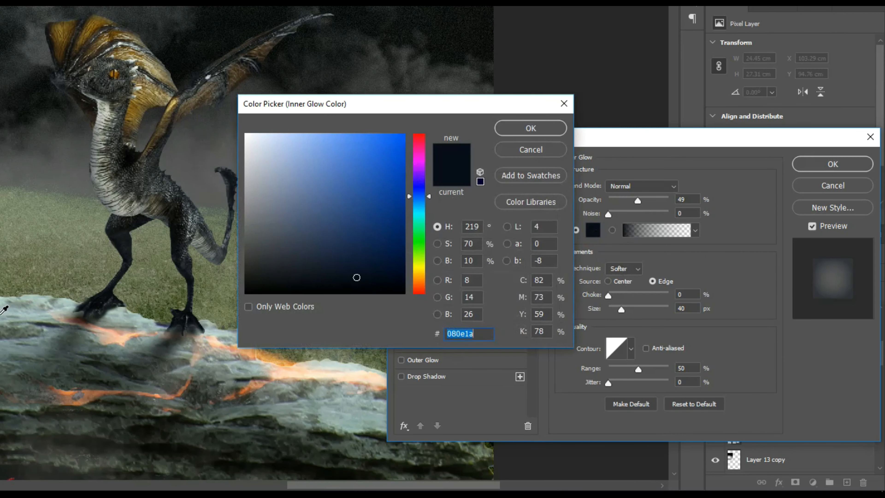
{"action": "left_click", "coordinate": [3, 309]}
{"action": "left_click", "coordinate": [530, 129]}
Step: Set the baby dragon's inner glow to 32 px size and 23% opacity
{"action": "mouse_move", "coordinate": [621, 309]}
{"action": "left_mouse_down"}
{"action": "mouse_move", "coordinate": [637, 308]}
{"action": "mouse_move", "coordinate": [620, 307]}
{"action": "left_mouse_up"}
{"action": "left_click", "coordinate": [629, 200]}
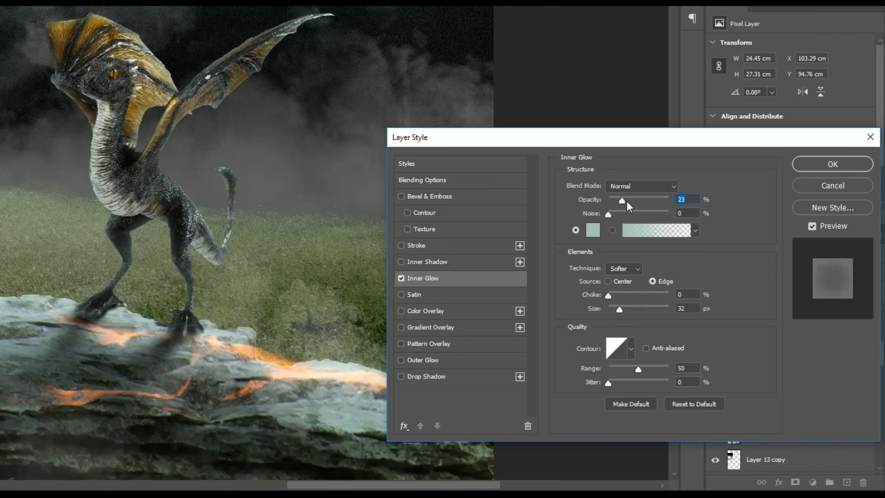
{"action": "left_click", "coordinate": [821, 166]}
Step: Compare the baby dragon with and without its inner glow and review how it sits in the whole composite
{"action": "left_click", "coordinate": [751, 389]}
{"action": "left_click", "coordinate": [750, 389]}
{"action": "left_click", "coordinate": [750, 389]}
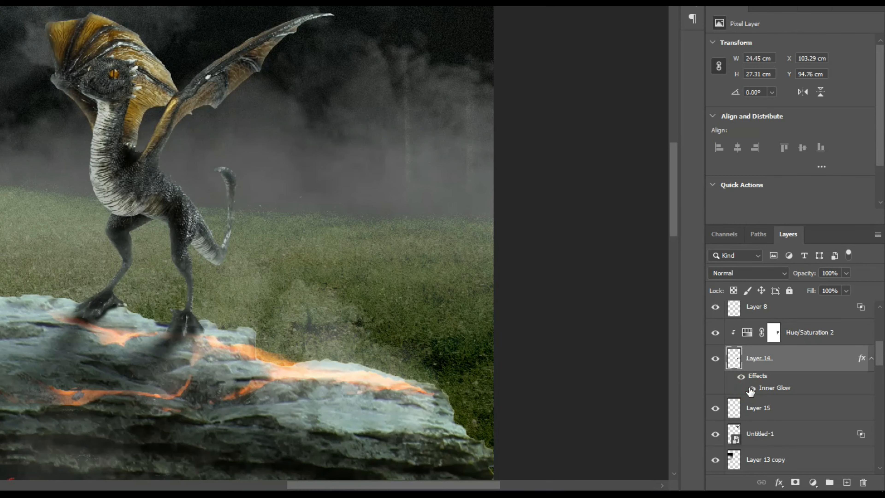
{"action": "left_click", "coordinate": [124, 169]}
{"action": "left_click", "coordinate": [125, 169]}
{"action": "left_click", "coordinate": [125, 169]}
{"action": "left_click_drag", "start_coordinate": [327, 255], "coordinate": [402, 293]}
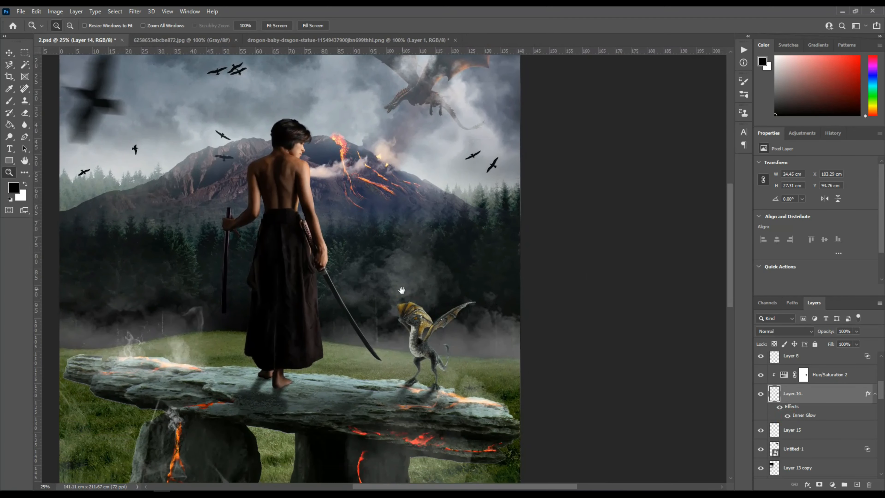
{"action": "left_click", "coordinate": [326, 291], "text": "alt"}
{"action": "right_click", "coordinate": [327, 290]}
{"action": "left_click", "coordinate": [342, 295]}
{"action": "left_click", "coordinate": [384, 192]}
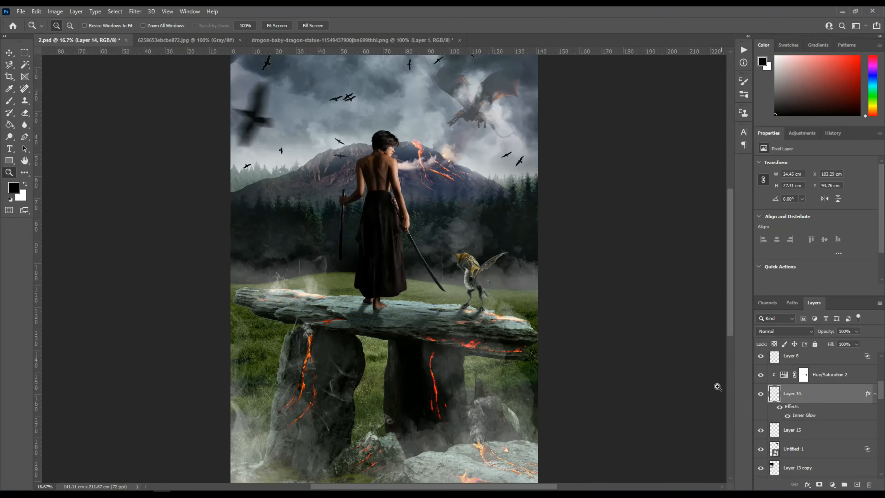
Step: Add a Color Balance adjustment above Hue/Saturation 1 with midtones at cyan-red -34, magenta-green -3 and yellow-blue +12
{"action": "scroll", "coordinate": [836, 367], "scroll_direction": "down", "scroll_amount": 5}
{"action": "left_click", "coordinate": [821, 363]}
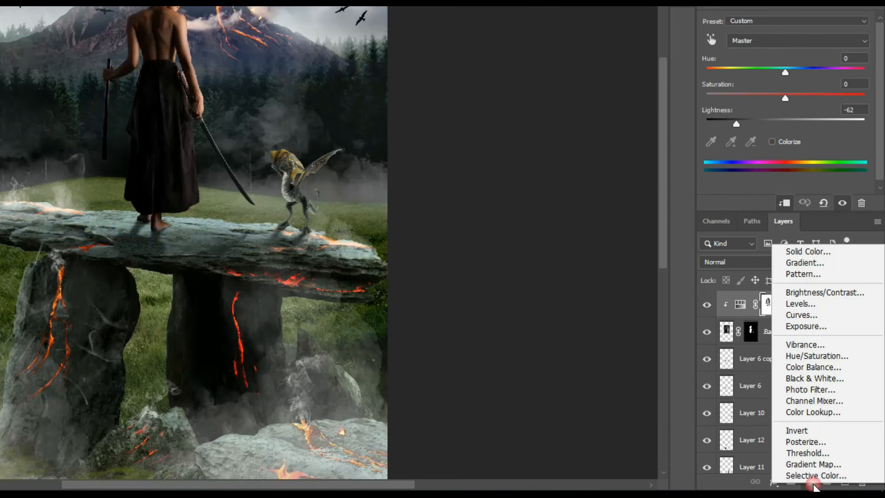
{"action": "left_click", "coordinate": [832, 484]}
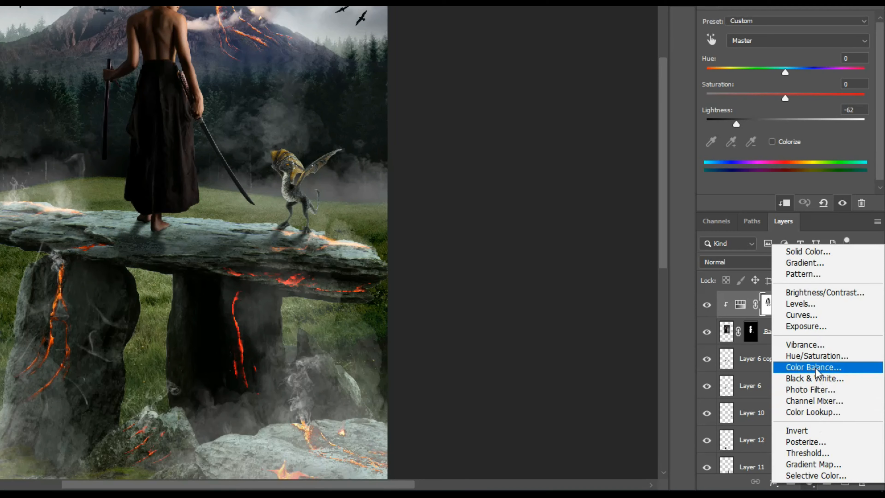
{"action": "left_click", "coordinate": [814, 367]}
{"action": "left_click_drag", "start_coordinate": [767, 95], "coordinate": [724, 65]}
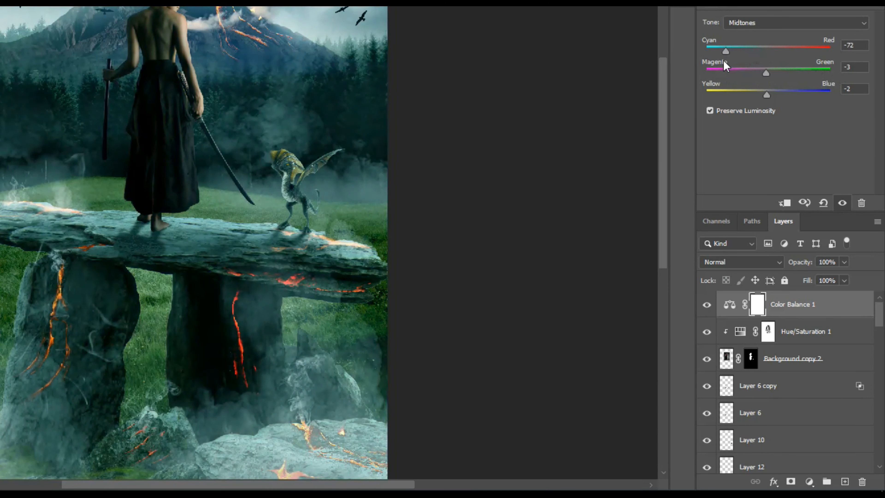
{"action": "left_click_drag", "start_coordinate": [802, 65], "coordinate": [777, 96]}
Step: Add a Curves adjustment above the Color Balance and raise the blue channel's midtones slightly
{"action": "left_click", "coordinate": [808, 482]}
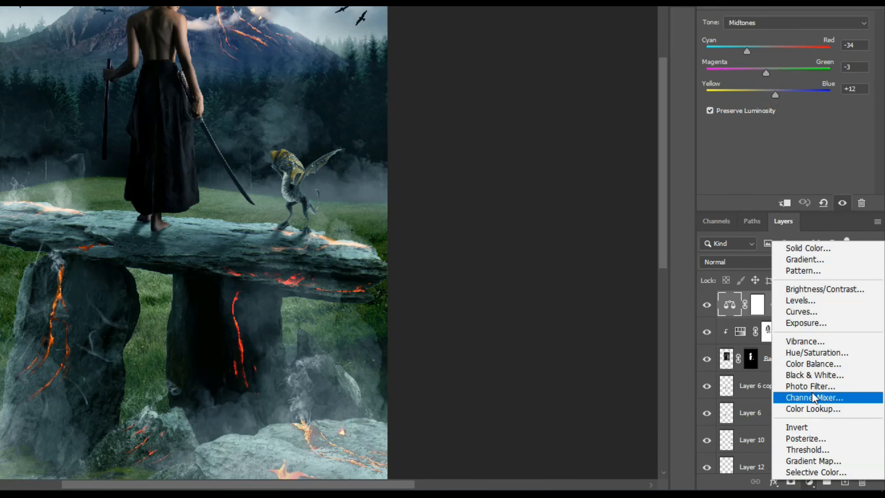
{"action": "left_click", "coordinate": [809, 311]}
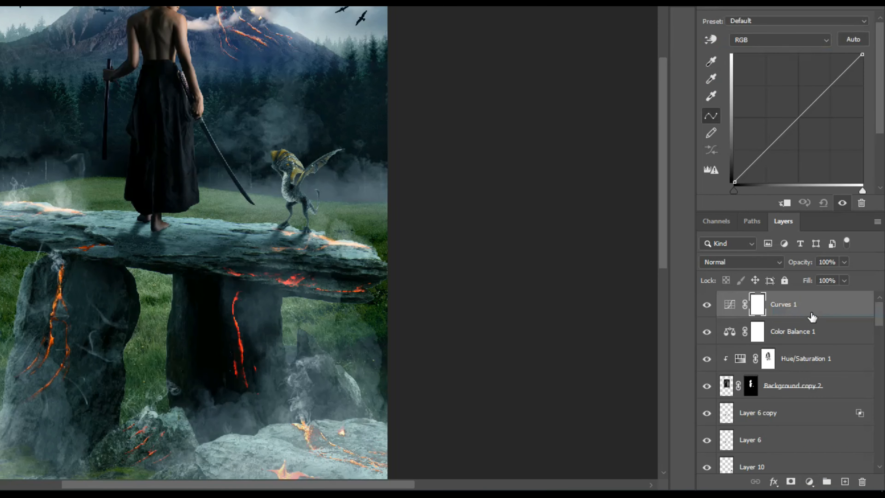
{"action": "left_click", "coordinate": [787, 43]}
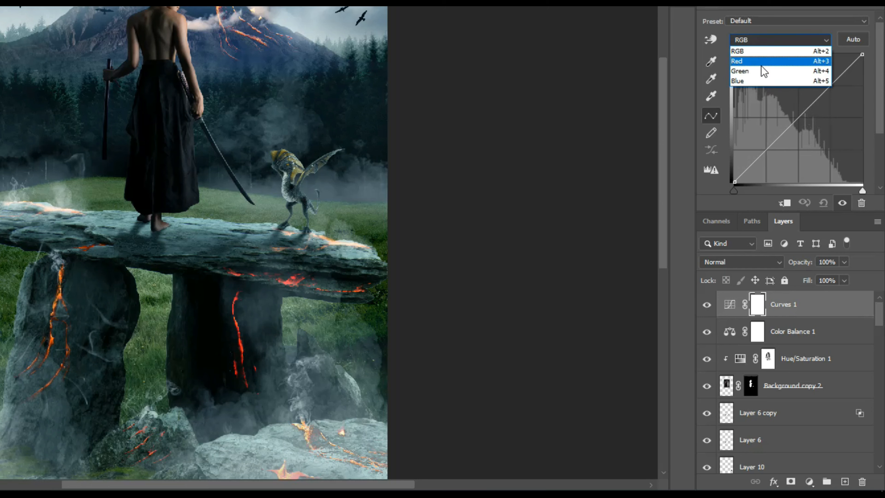
{"action": "left_click", "coordinate": [760, 84]}
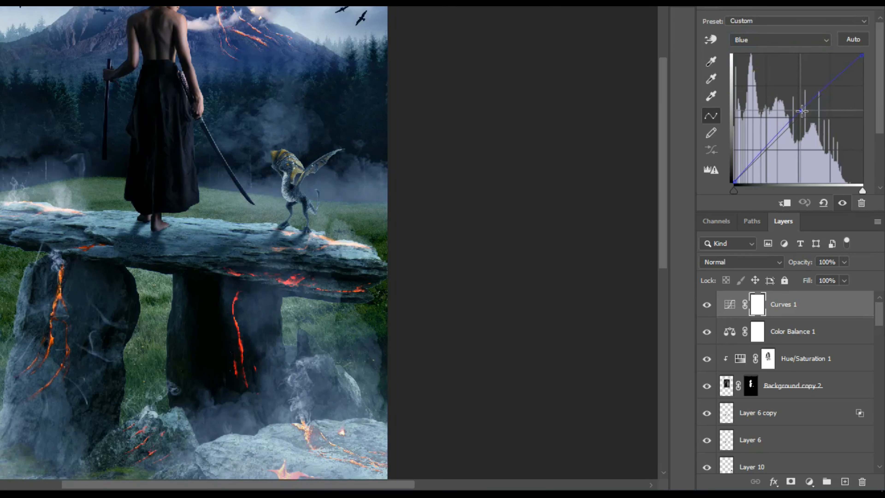
Step: Shape the RGB curve for a faded look by raising the midtones, lowering the white point and lifting the black point
{"action": "left_click", "coordinate": [768, 40]}
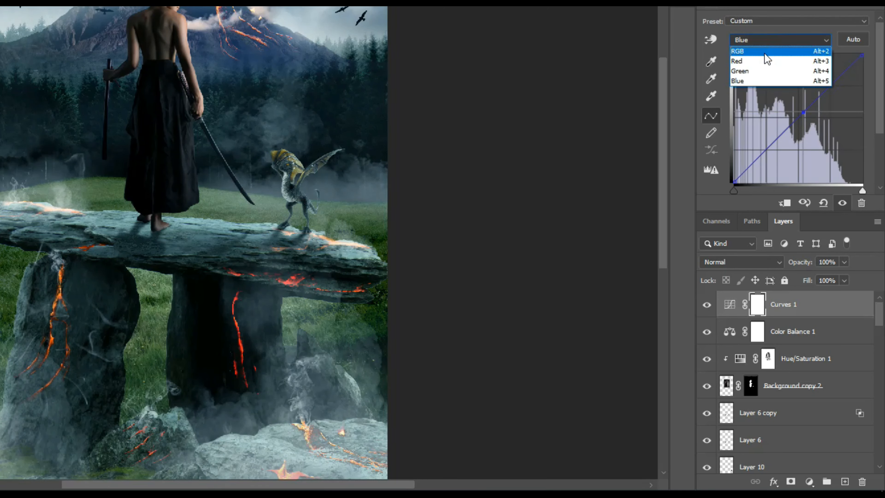
{"action": "left_click", "coordinate": [739, 56]}
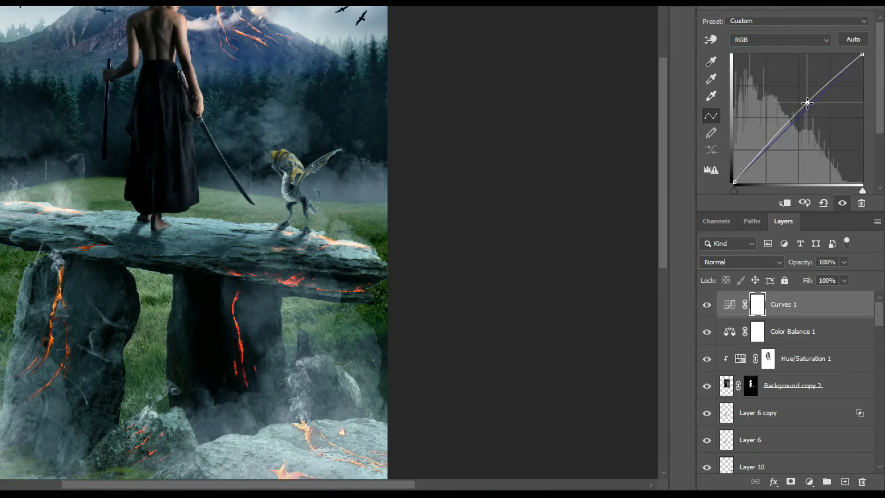
{"action": "left_click_drag", "start_coordinate": [854, 53], "coordinate": [867, 53]}
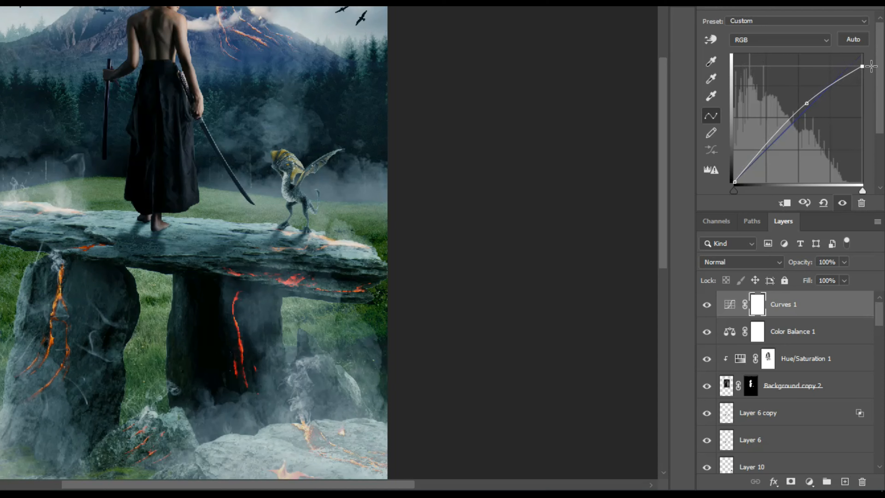
{"action": "left_click_drag", "start_coordinate": [737, 177], "coordinate": [731, 176]}
{"action": "left_click", "coordinate": [792, 306]}
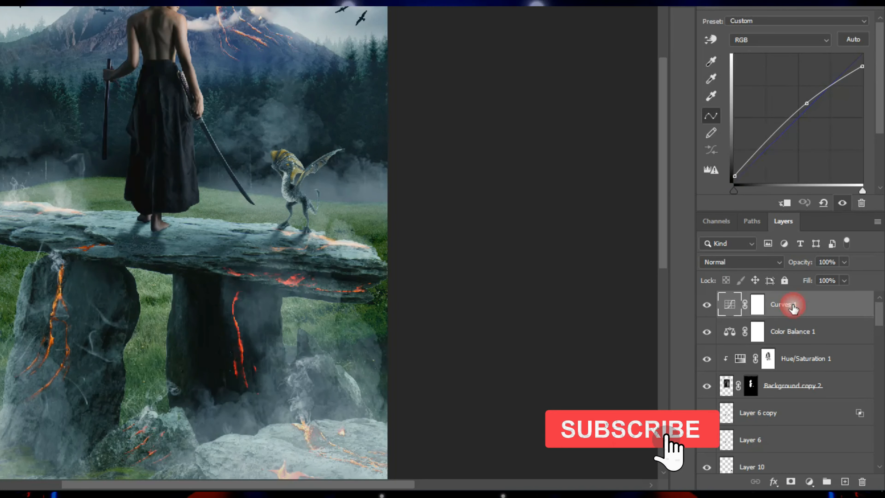
Step: Duplicate the flying dragon's layer and delete the copy
{"action": "left_click_drag", "start_coordinate": [201, 147], "coordinate": [196, 141]}
{"action": "left_click", "coordinate": [210, 139]}
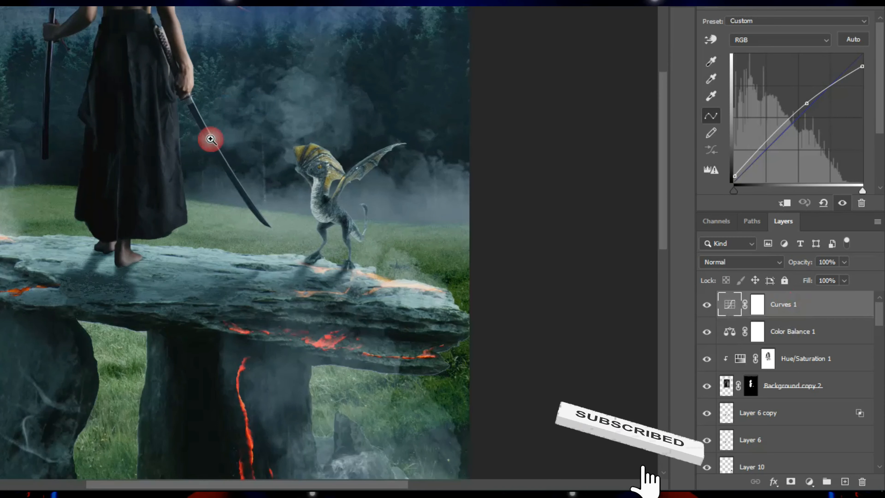
{"action": "left_click_drag", "start_coordinate": [180, 85], "coordinate": [164, 211]}
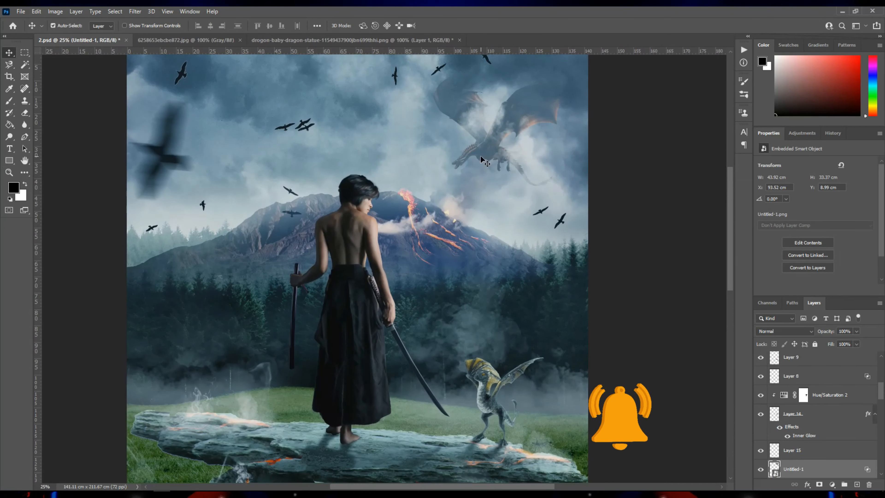
{"action": "left_click_drag", "start_coordinate": [435, 181], "coordinate": [458, 218]}
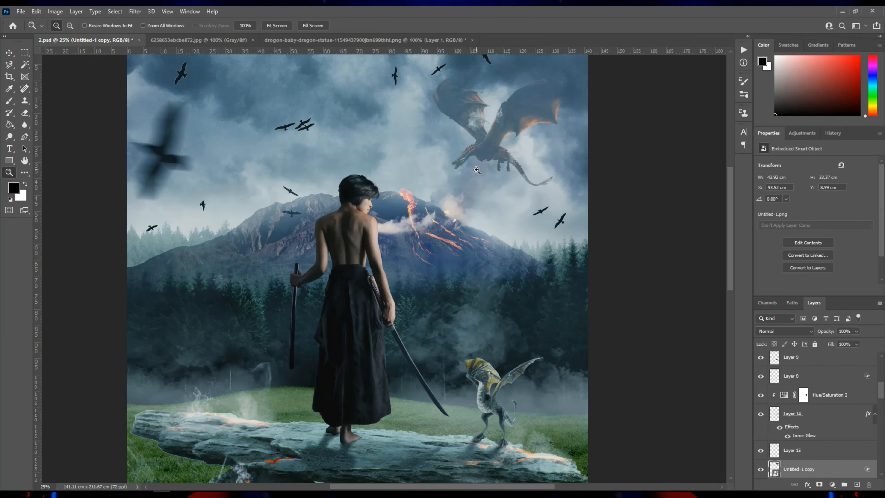
{"action": "key", "text": "Delete"}
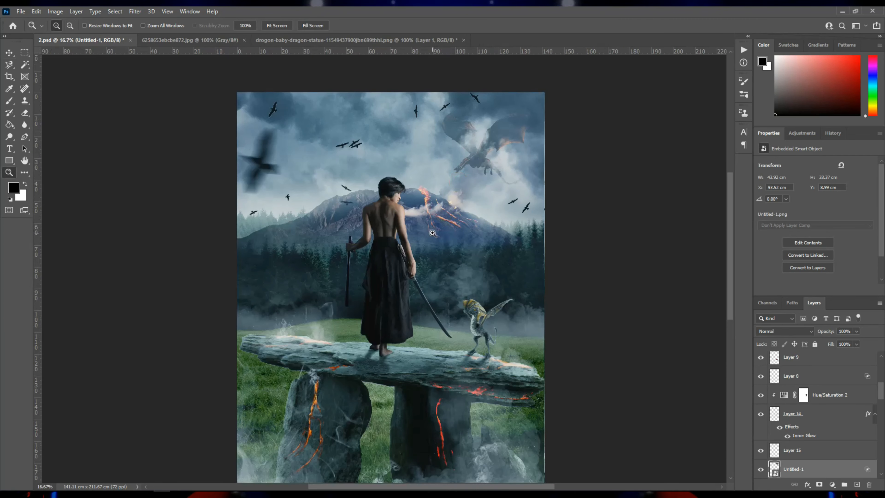
Step: Apply Levels to the flying dragon's smart object, raising the black input level to about 10
{"action": "key", "text": "ctrl+l"}
{"action": "left_click_drag", "start_coordinate": [437, 104], "coordinate": [283, 145]}
{"action": "left_click_drag", "start_coordinate": [203, 245], "coordinate": [208, 245]}
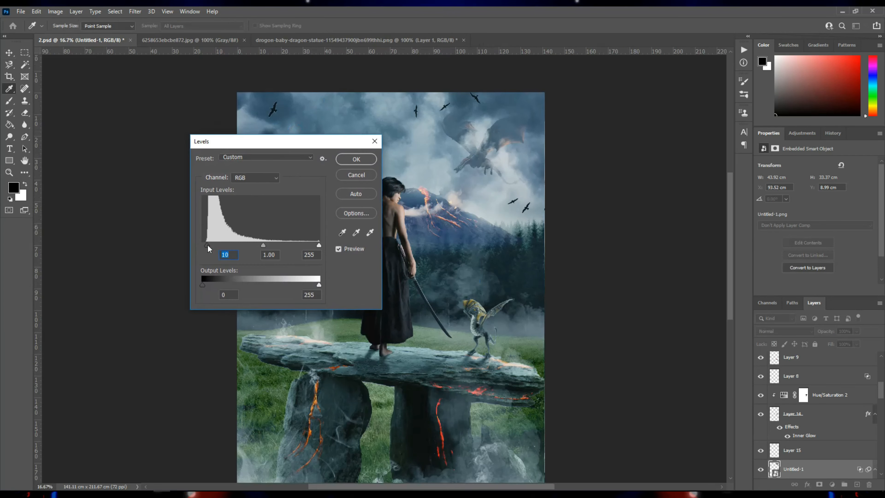
{"action": "left_click", "coordinate": [319, 245]}
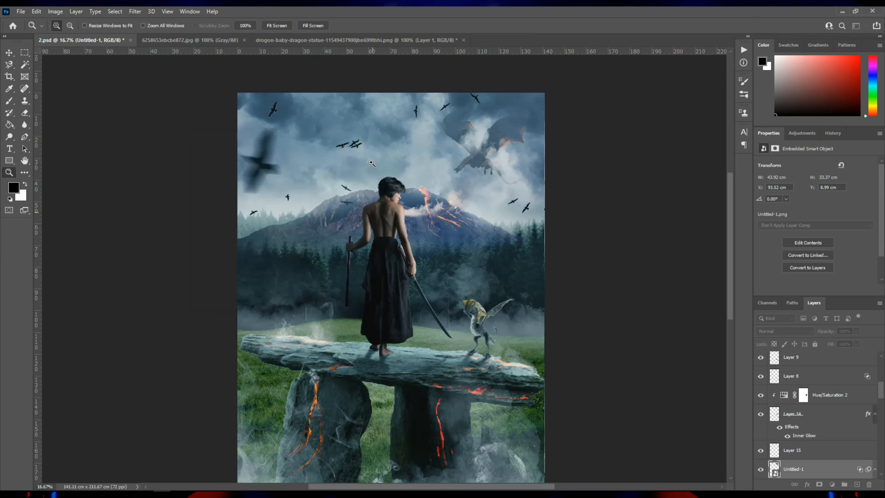
Step: Add a solid colour fill layer above Layer 2 and give it a saturated orange colour
{"action": "left_click", "coordinate": [451, 262]}
{"action": "left_click_drag", "start_coordinate": [450, 263], "coordinate": [449, 246]}
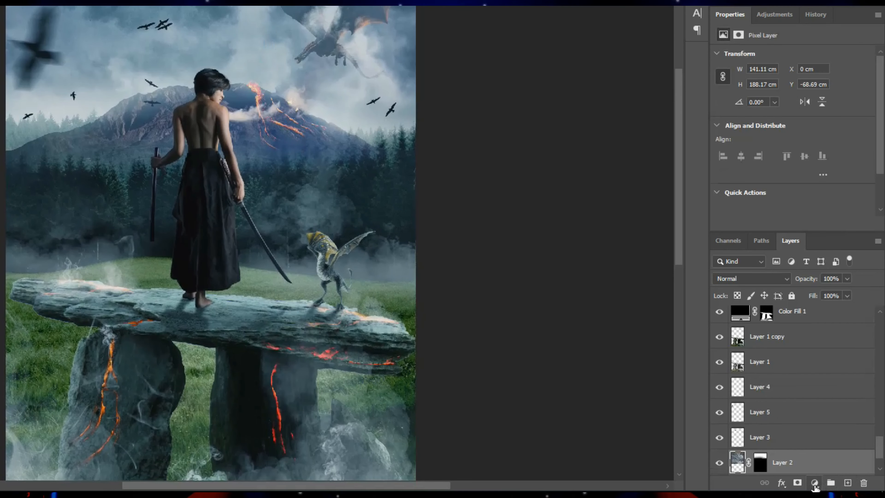
{"action": "left_click", "coordinate": [814, 483]}
{"action": "left_click", "coordinate": [801, 265]}
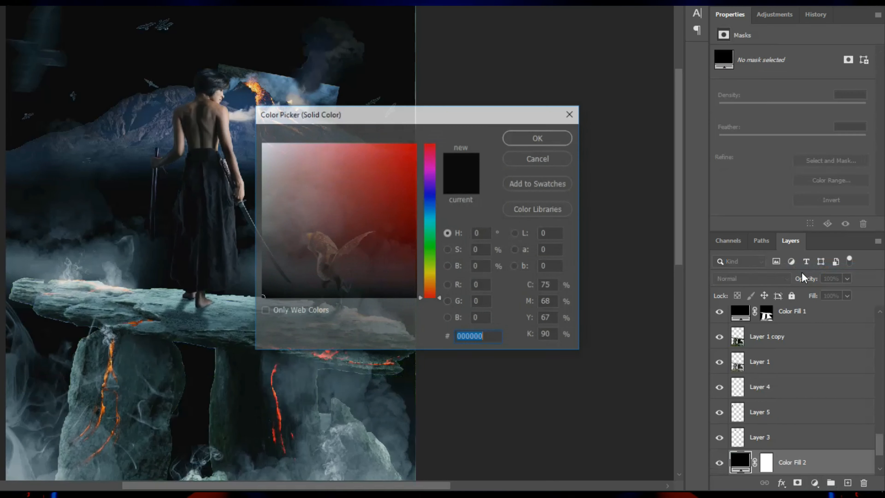
{"action": "left_click", "coordinate": [431, 280]}
{"action": "left_click_drag", "start_coordinate": [431, 280], "coordinate": [431, 285]}
{"action": "left_click_drag", "start_coordinate": [405, 145], "coordinate": [419, 134]}
{"action": "left_click", "coordinate": [552, 132]}
Step: Move the orange fill layer up the stack to between the river-of-lava layers and Layer 7
{"action": "left_click_drag", "start_coordinate": [817, 470], "coordinate": [809, 321]}
{"action": "scroll", "coordinate": [812, 355], "scroll_direction": "up", "scroll_amount": 5}
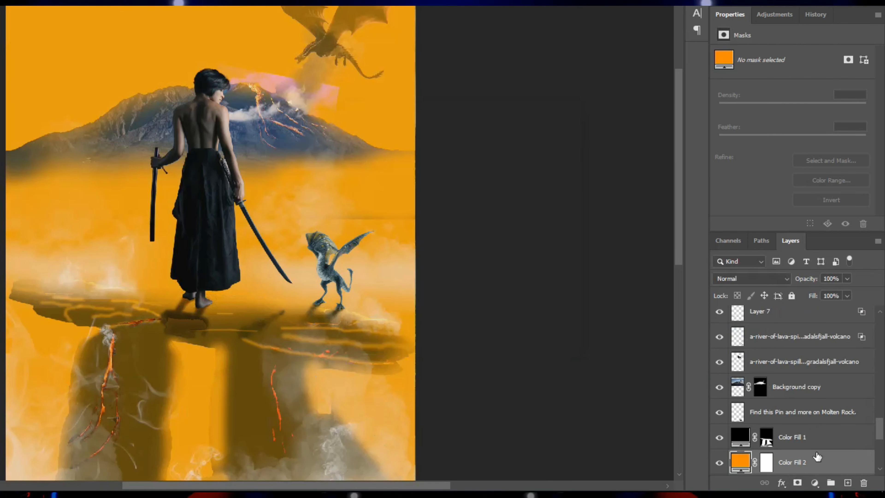
{"action": "left_click_drag", "start_coordinate": [817, 458], "coordinate": [807, 323]}
{"action": "scroll", "coordinate": [804, 377], "scroll_direction": "up", "scroll_amount": 2}
Step: Try the Linear Burn blend mode at 48% opacity on the orange fill layer
{"action": "left_click", "coordinate": [738, 279]}
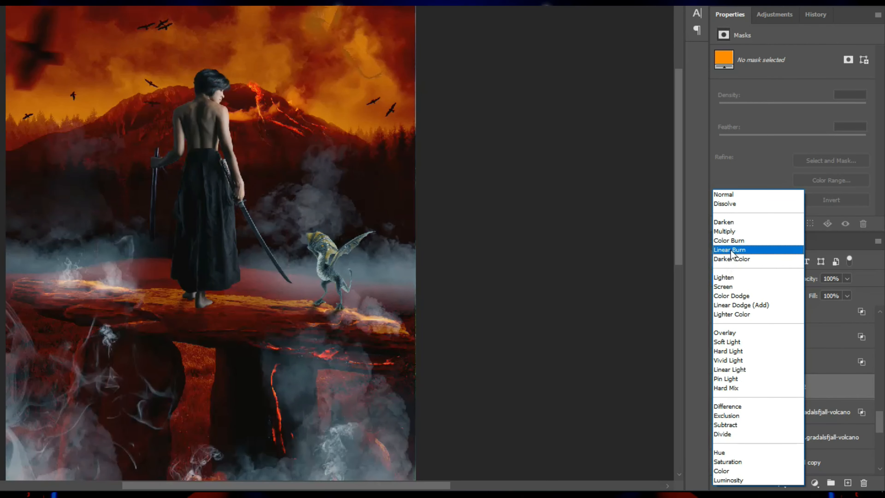
{"action": "left_click", "coordinate": [730, 249]}
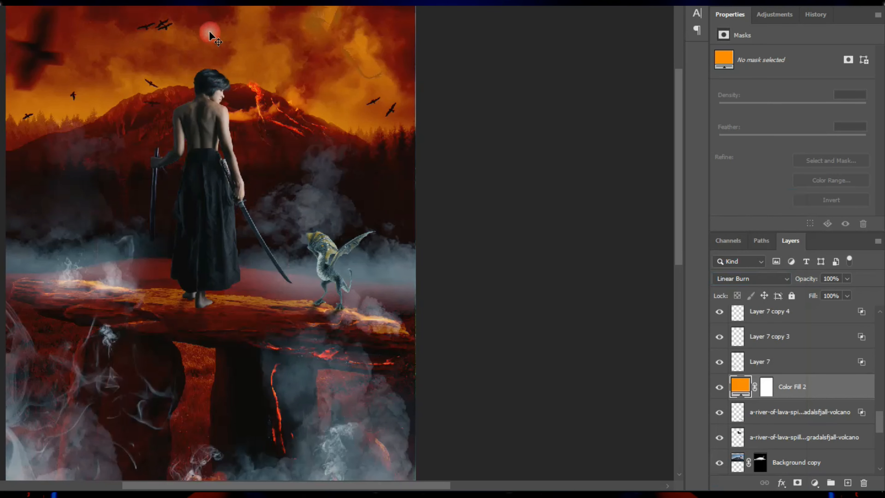
{"action": "left_click", "coordinate": [222, 27]}
{"action": "left_click_drag", "start_coordinate": [845, 278], "coordinate": [809, 295]}
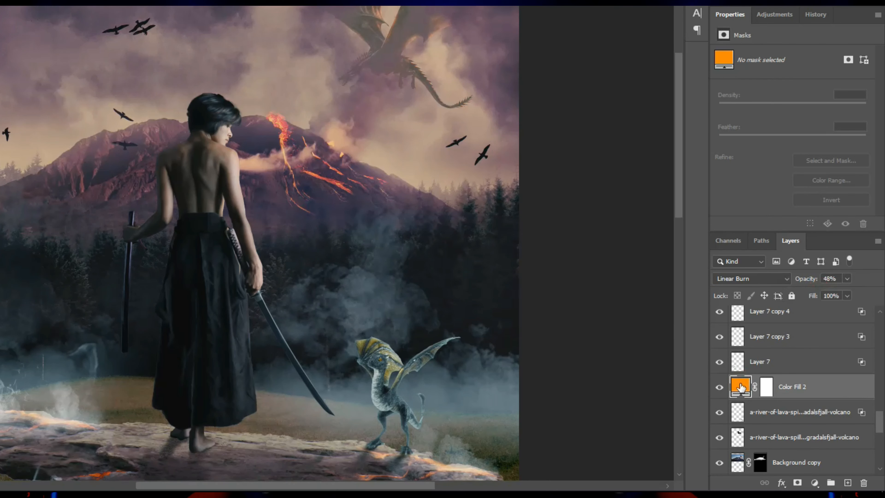
Step: Try a yellower orange for the fill layer and a higher position in the stack, around Layer 13
{"action": "double_click", "coordinate": [742, 386]}
{"action": "left_click_drag", "start_coordinate": [430, 275], "coordinate": [432, 282]}
{"action": "left_click", "coordinate": [538, 141]}
{"action": "left_click_drag", "start_coordinate": [824, 388], "coordinate": [815, 464]}
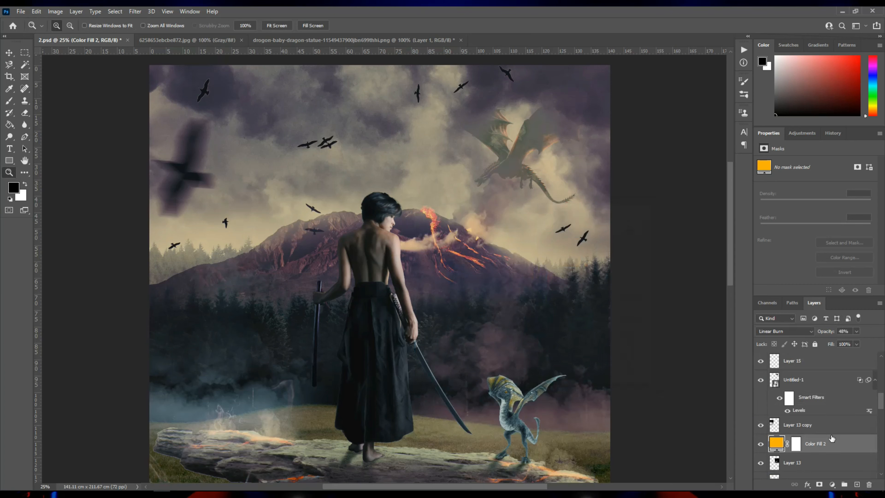
{"action": "mouse_move", "coordinate": [824, 431]}
{"action": "left_mouse_down"}
{"action": "mouse_move", "coordinate": [824, 396]}
{"action": "mouse_move", "coordinate": [822, 470]}
{"action": "mouse_move", "coordinate": [820, 395]}
{"action": "mouse_move", "coordinate": [816, 415]}
{"action": "left_mouse_up"}
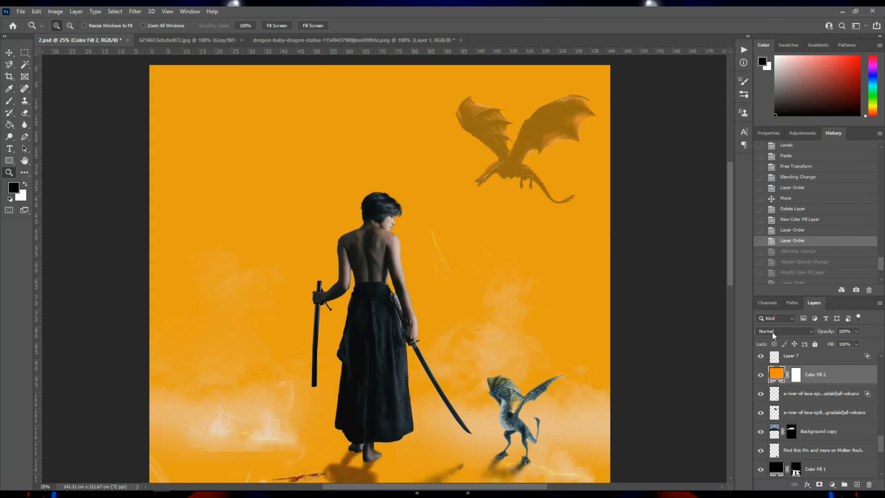
Step: Set the orange fill layer to the Overlay blend mode and delete its layer mask
{"action": "left_click", "coordinate": [770, 331]}
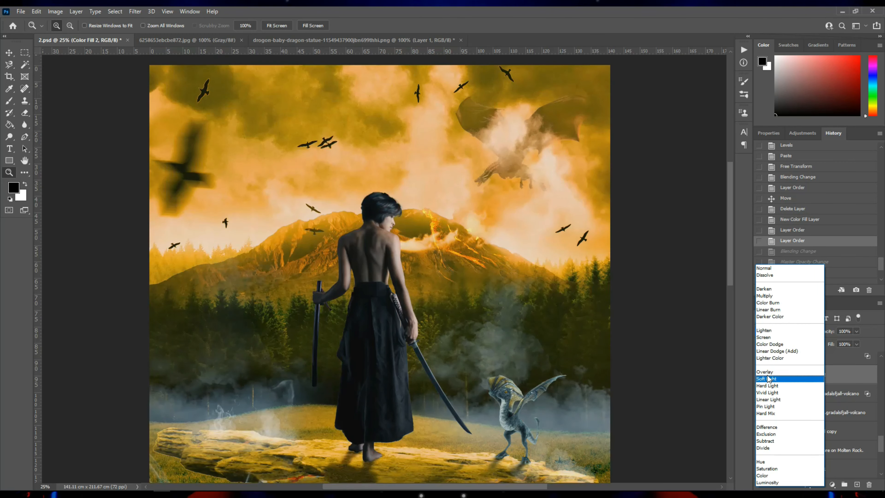
{"action": "left_click", "coordinate": [767, 373]}
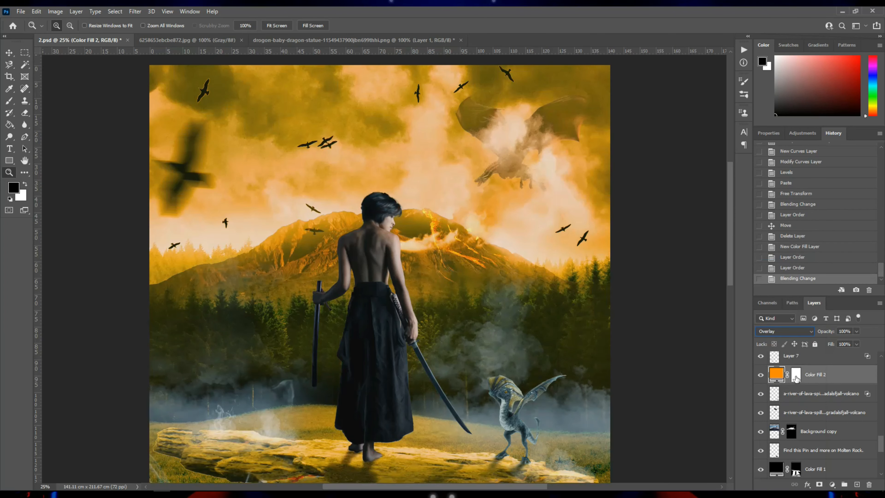
{"action": "right_click", "coordinate": [795, 379]}
{"action": "left_click", "coordinate": [805, 389]}
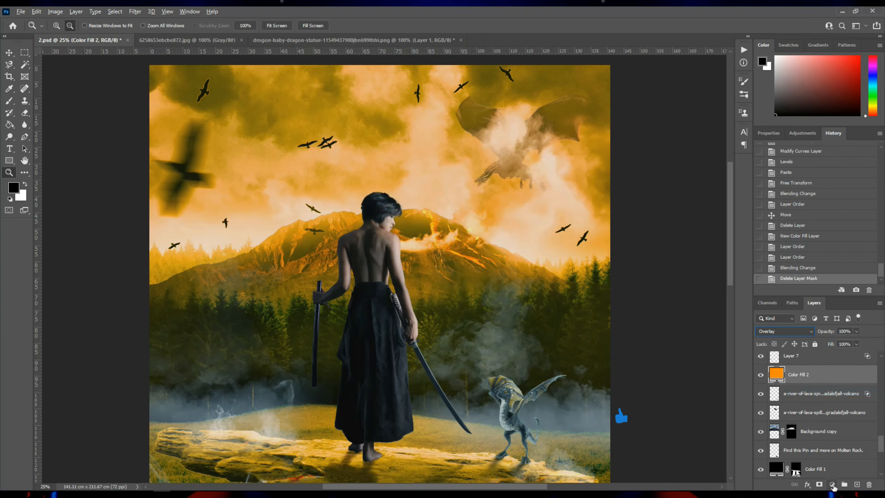
Step: Add a black layer mask to the orange fill layer so its colour is completely hidden
{"action": "left_click", "coordinate": [832, 485], "text": "alt"}
{"action": "key", "text": "ctrl+plus"}
{"action": "key", "text": "b"}
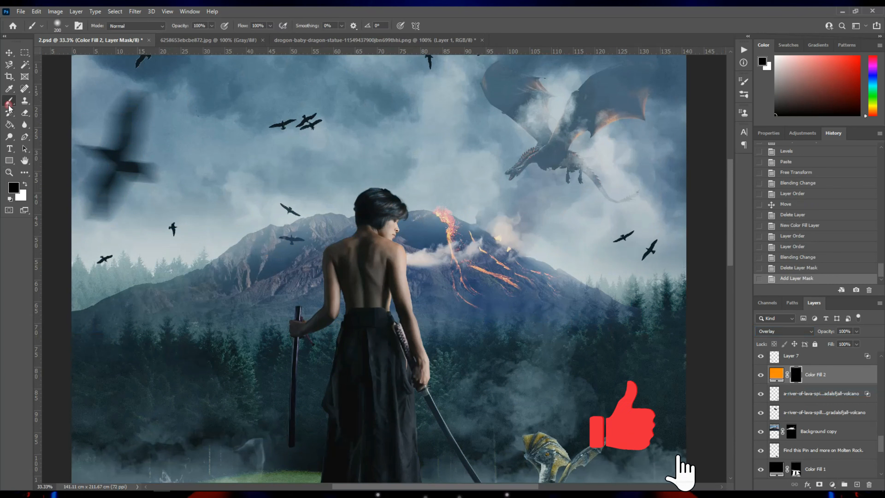
Step: Try a white 500 px brush dab at full flow on the mask over the volcano's lower slope, and undo it
{"action": "key", "text": "x"}
{"action": "key", "text": "bracketright"}
{"action": "key", "text": "bracketright"}
{"action": "key", "text": "bracketright"}
{"action": "key", "text": "bracketright"}
{"action": "left_click", "coordinate": [553, 289]}
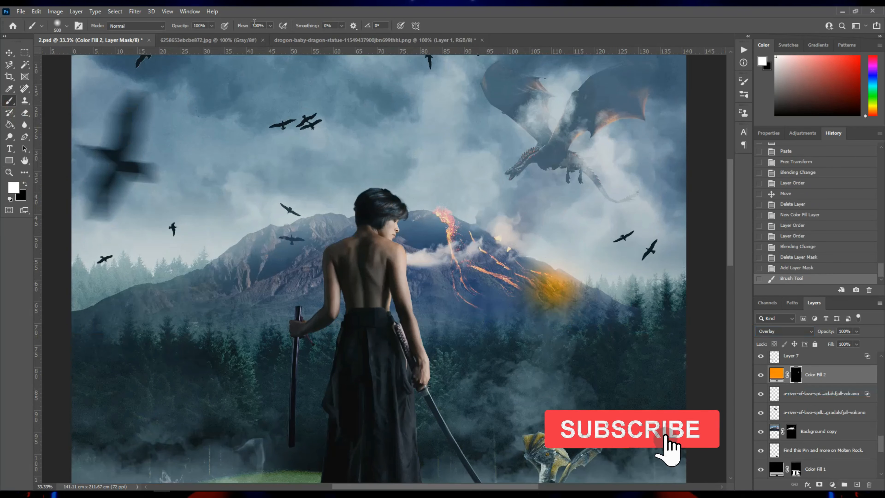
{"action": "key", "text": "ctrl+z"}
Step: Set the brush flow to 18% and paint white on the mask around the volcano's crater and lava streams
{"action": "left_click", "coordinate": [270, 26]}
{"action": "left_click_drag", "start_coordinate": [269, 30], "coordinate": [233, 30]}
{"action": "left_click", "coordinate": [543, 286]}
{"action": "left_click", "coordinate": [531, 287]}
{"action": "left_click", "coordinate": [504, 280]}
{"action": "left_click", "coordinate": [466, 236]}
{"action": "left_click", "coordinate": [399, 234]}
{"action": "left_click", "coordinate": [456, 288]}
{"action": "left_click", "coordinate": [490, 282]}
Step: Reveal the orange glow on the mountainside behind the warrior and in the sky above it, varying the brush size
{"action": "key", "text": "bracketleft"}
{"action": "key", "text": "bracketleft"}
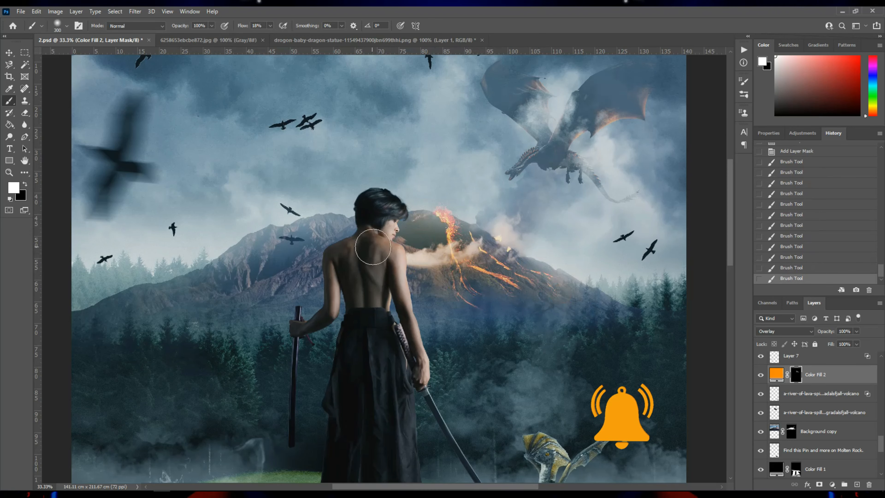
{"action": "left_click", "coordinate": [319, 248]}
{"action": "left_click", "coordinate": [263, 261]}
{"action": "key", "text": "bracketright"}
{"action": "key", "text": "bracketright"}
{"action": "left_click", "coordinate": [213, 233]}
{"action": "left_click", "coordinate": [296, 169]}
{"action": "key", "text": "bracketleft"}
{"action": "left_click", "coordinate": [365, 173]}
Step: Paint soft orange light on the mask around the flying dragon and the nearby clouds with a 1000 px brush
{"action": "key", "text": "bracketleft"}
{"action": "key", "text": "bracketleft"}
{"action": "scroll", "coordinate": [451, 174], "scroll_direction": "up", "scroll_amount": 3}
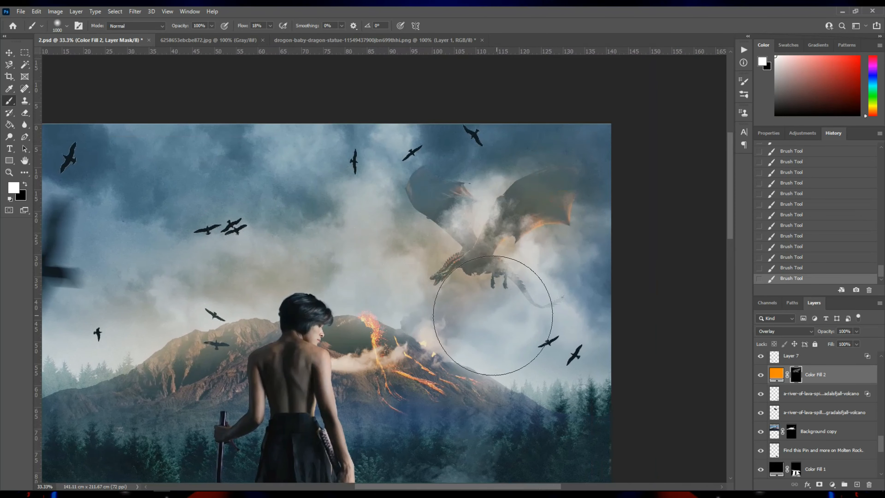
{"action": "left_click_drag", "start_coordinate": [403, 263], "coordinate": [411, 248]}
{"action": "left_click_drag", "start_coordinate": [528, 423], "coordinate": [552, 297]}
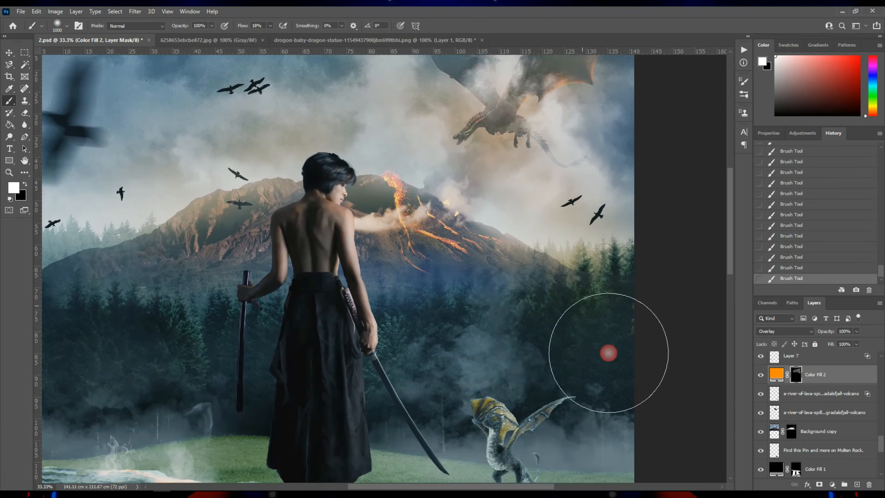
Step: Warm the forest on both sides of the warrior by painting white on the orange fill's mask, and fit the image on screen
{"action": "left_click_drag", "start_coordinate": [68, 313], "coordinate": [70, 316]}
{"action": "mouse_move", "coordinate": [146, 308]}
{"action": "left_mouse_down"}
{"action": "mouse_move", "coordinate": [177, 257]}
{"action": "mouse_move", "coordinate": [146, 321]}
{"action": "left_mouse_up"}
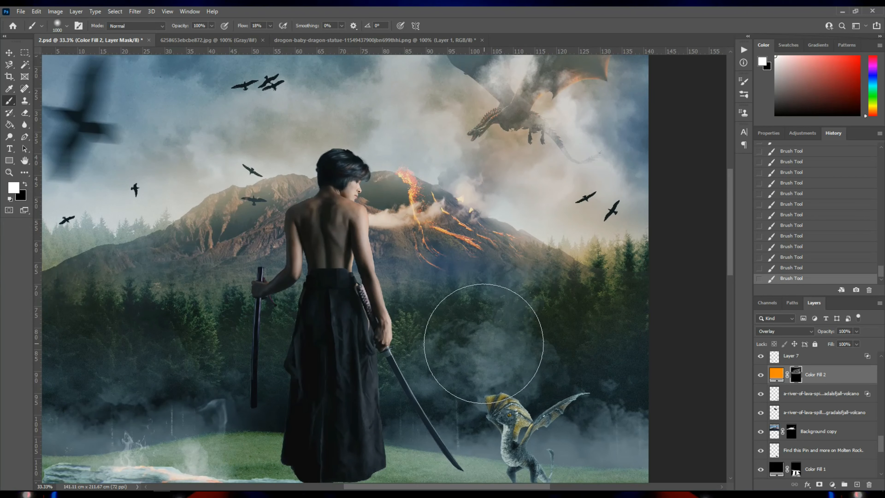
{"action": "left_click_drag", "start_coordinate": [474, 312], "coordinate": [414, 233]}
{"action": "key", "text": "z"}
{"action": "left_click", "coordinate": [350, 191], "text": "alt"}
{"action": "left_click_drag", "start_coordinate": [350, 191], "coordinate": [367, 338]}
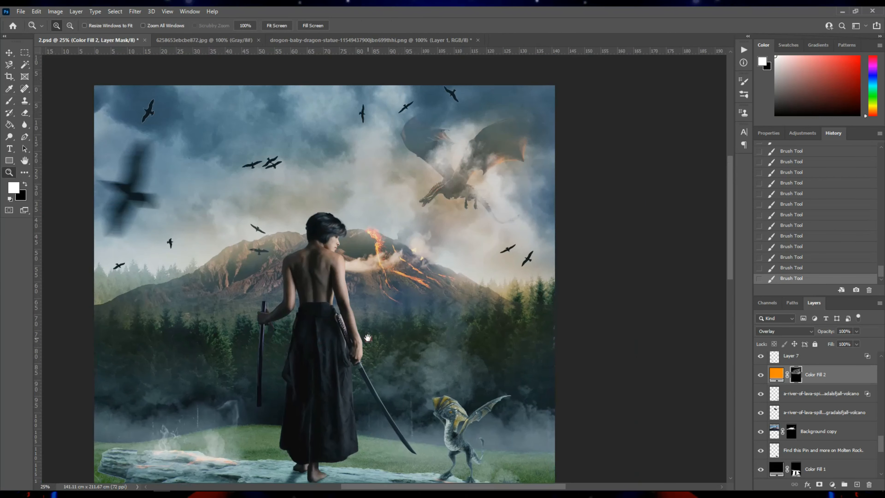
{"action": "right_click", "coordinate": [421, 286]}
{"action": "left_click", "coordinate": [437, 307]}
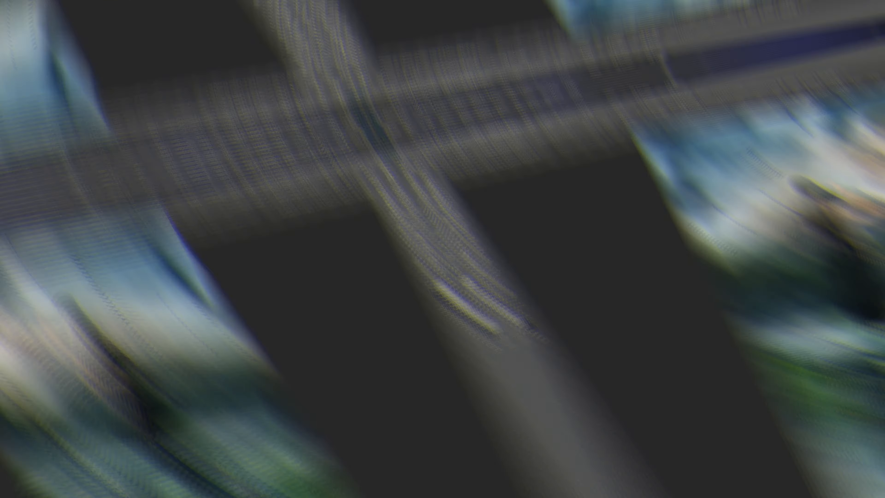